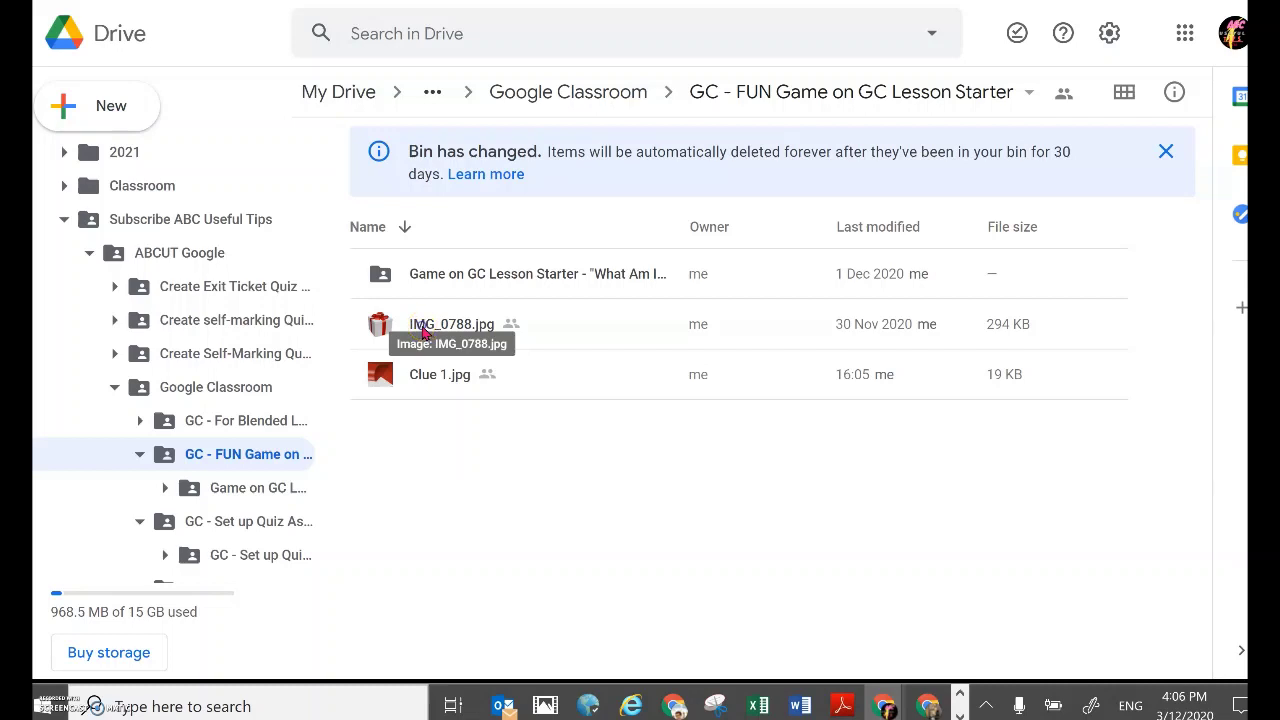
Open the gift picture IMG_0788.jpg full-screen in Drive and launch Snipping Tool over it
left_click(430, 330)
double_click(427, 332)
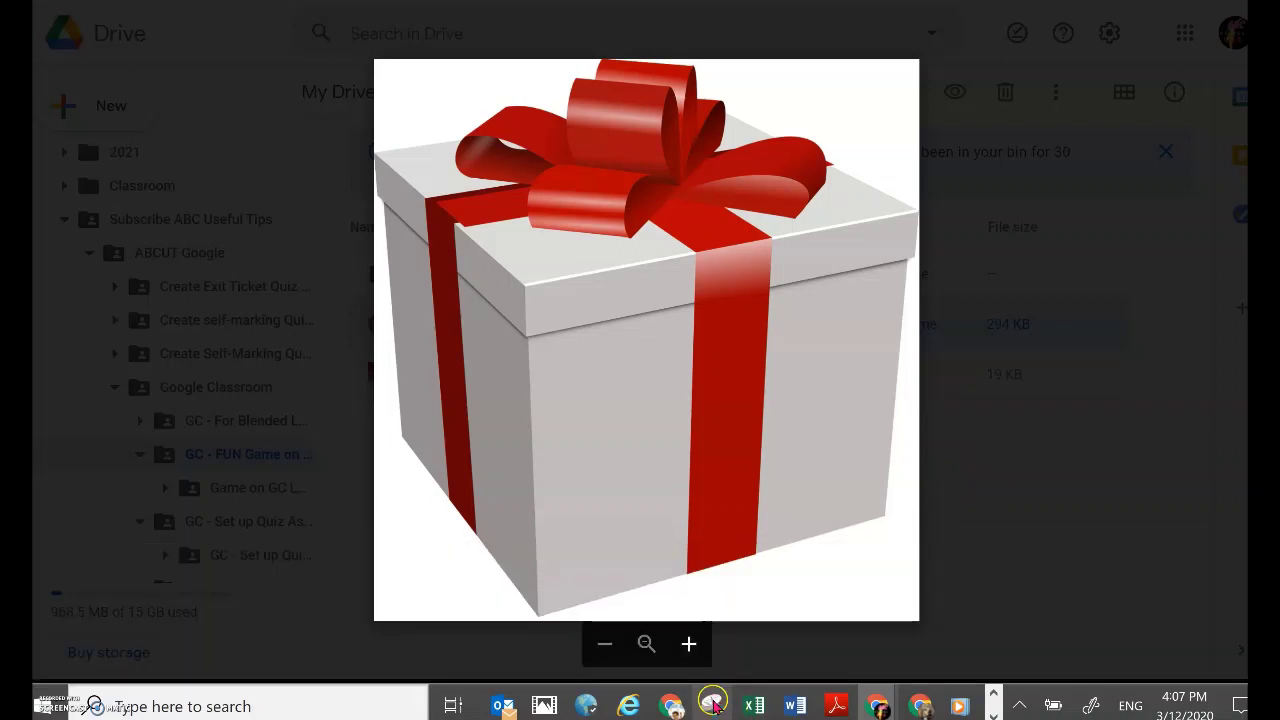
left_click(714, 705)
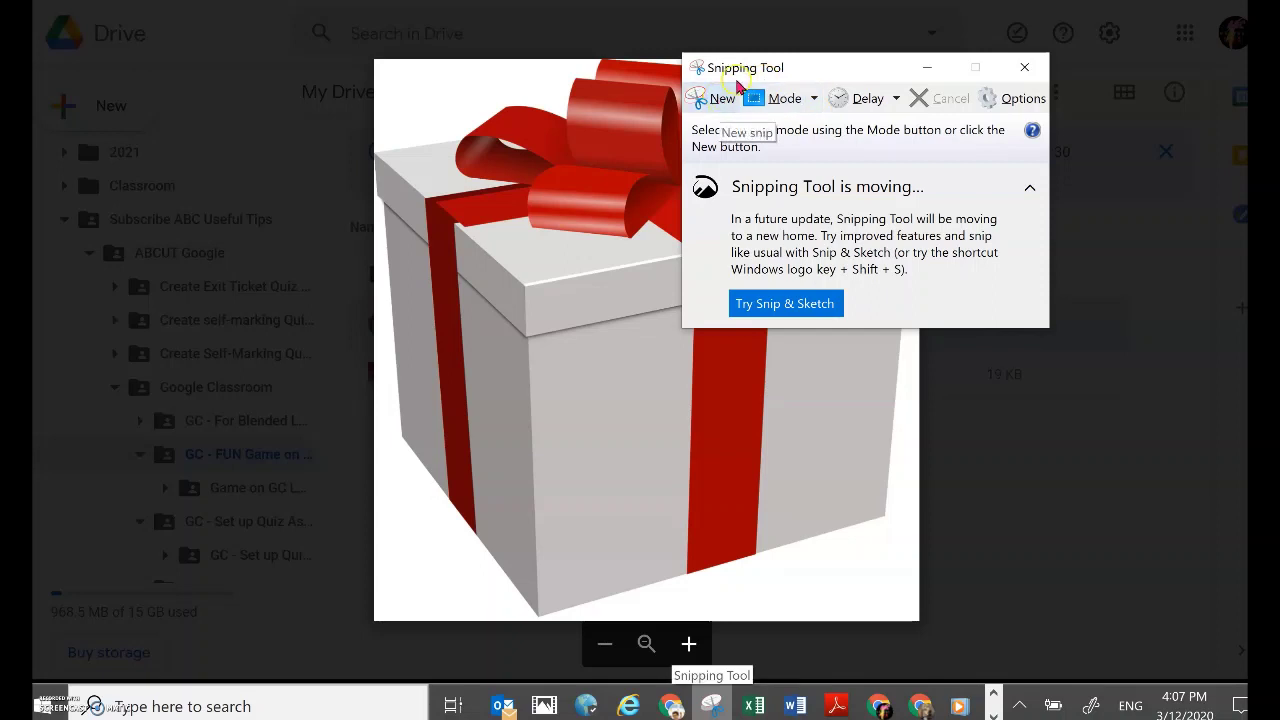
Take a new snip of just the gift's red bow and lid top from the preview
left_click(722, 104)
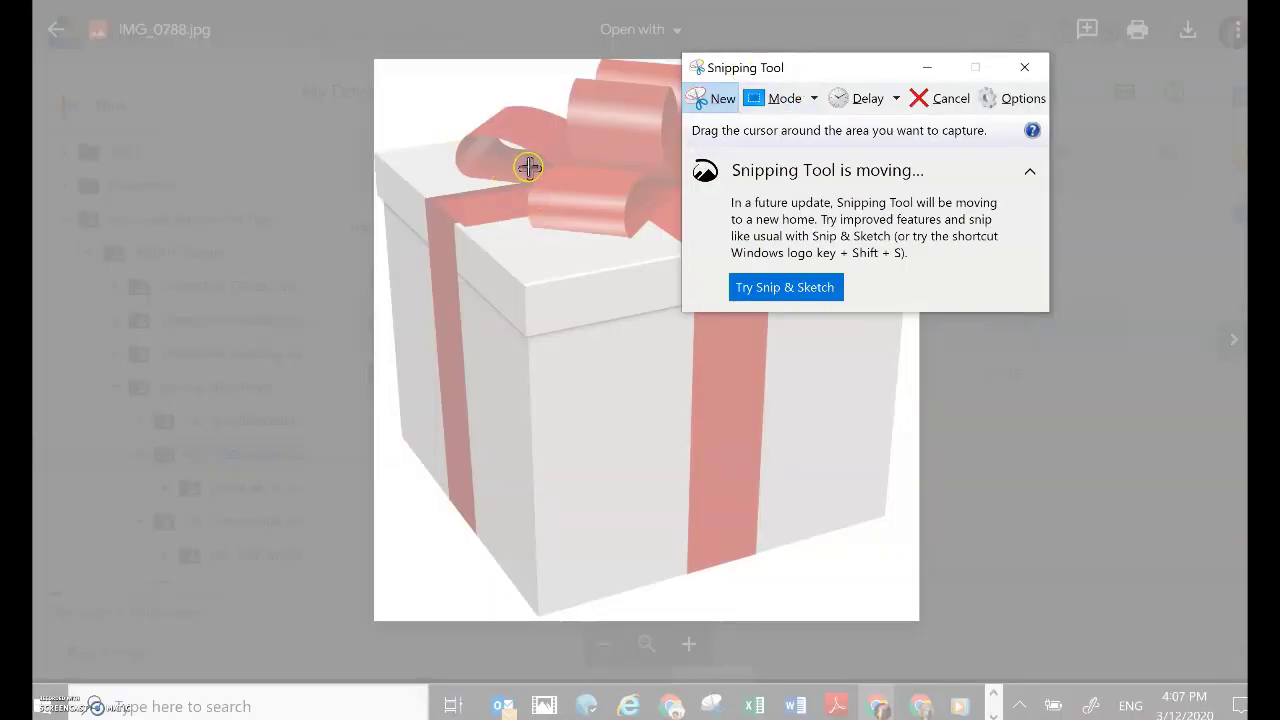
left_click_drag(817, 63, 1103, 89)
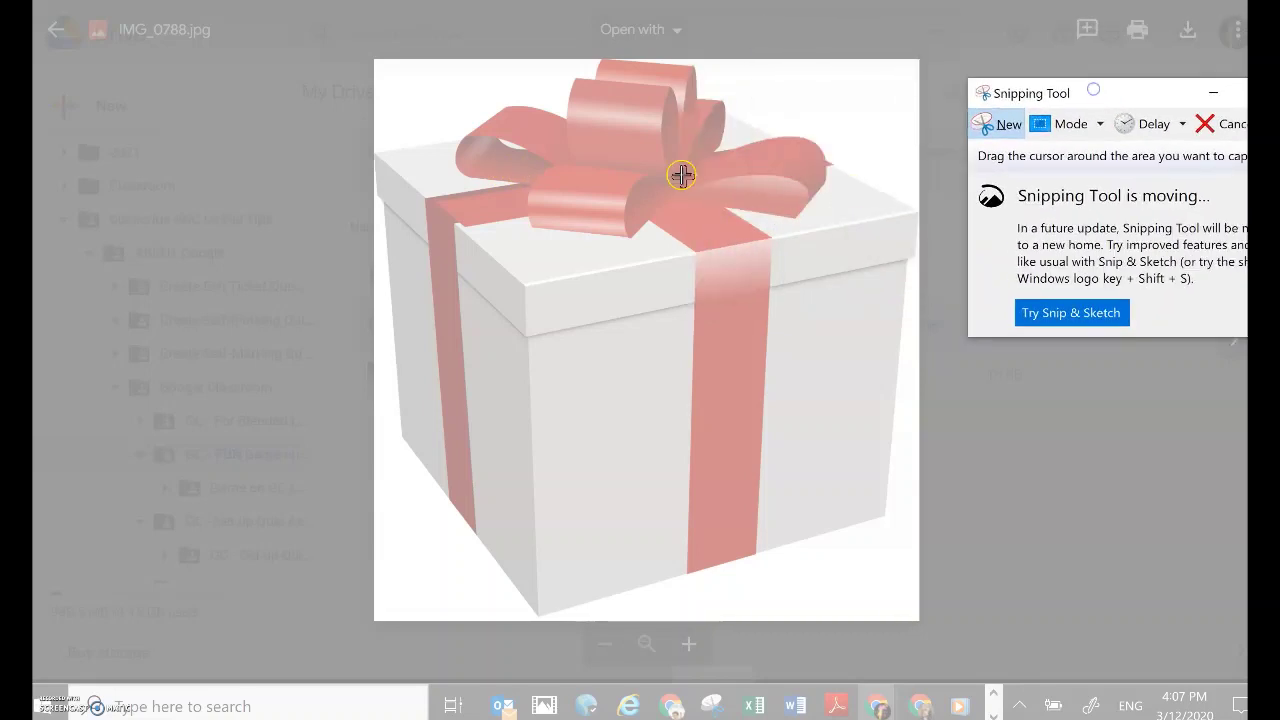
left_click(560, 138)
left_click_drag(426, 141, 845, 321)
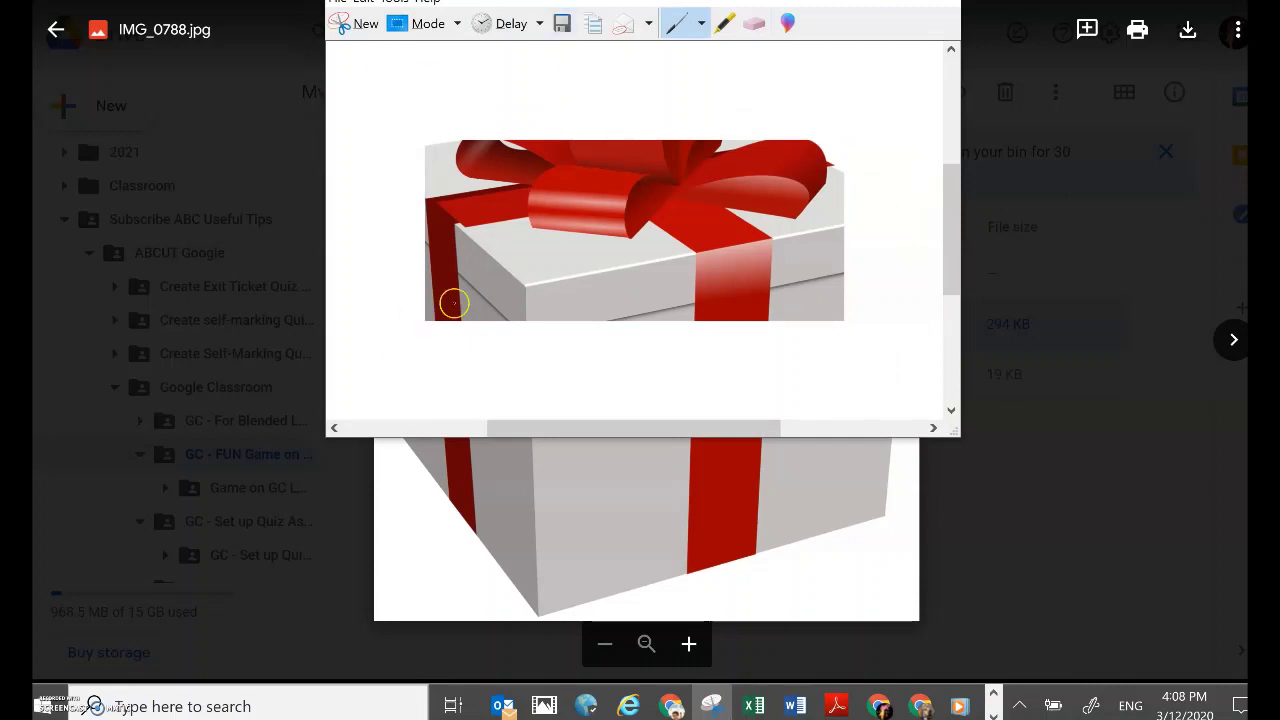
left_click_drag(358, 8, 634, 57)
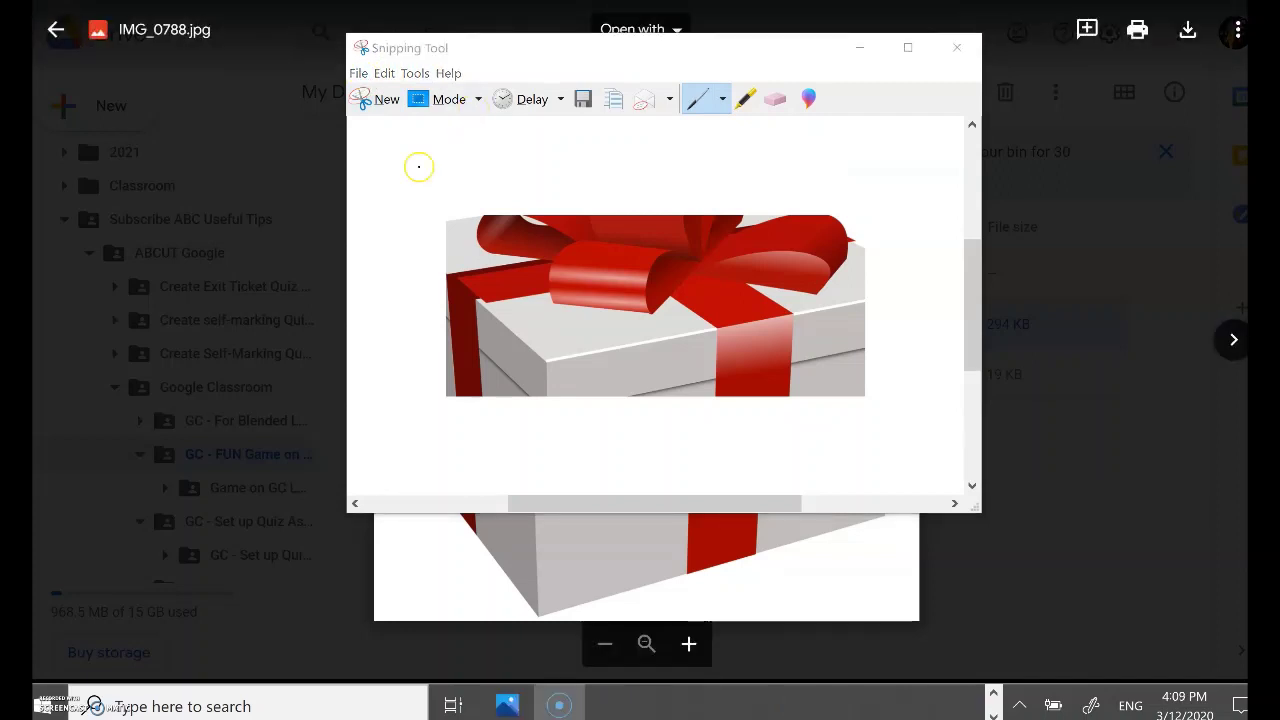
Save the snip as PNG 'Clue 2 - Zoomed out' and close the Drive image preview
left_click(358, 76)
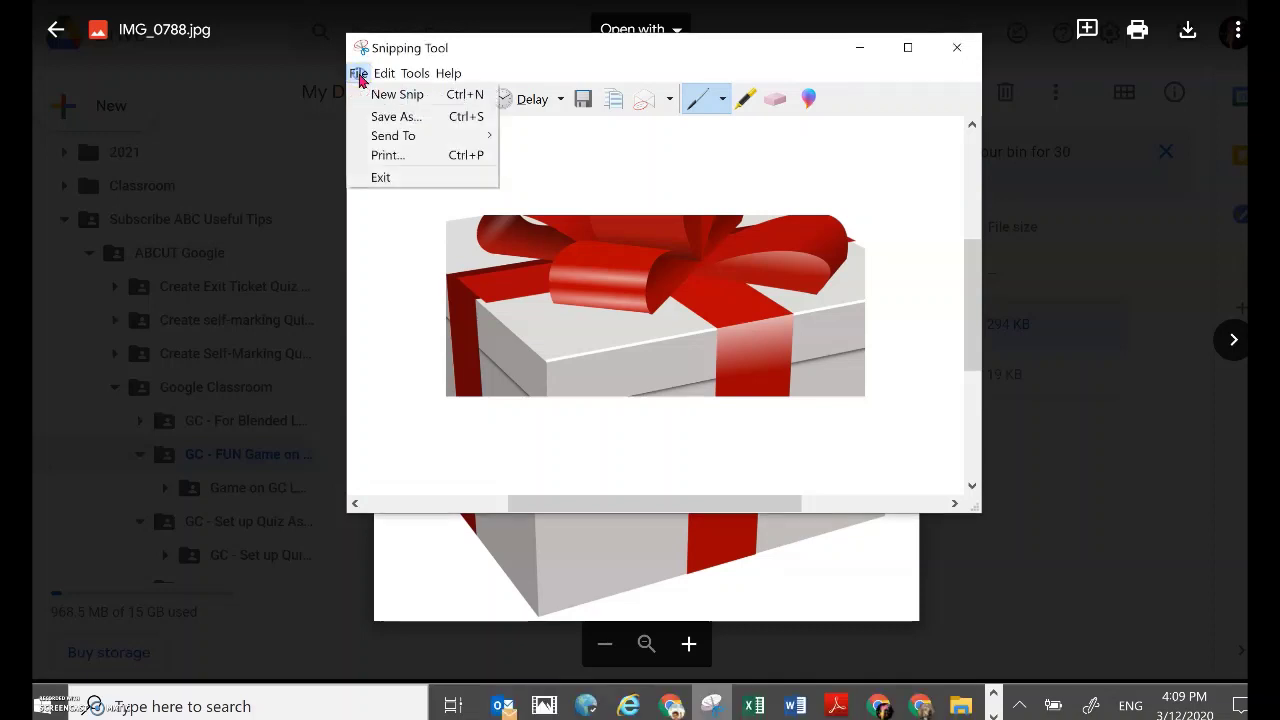
left_click(370, 114)
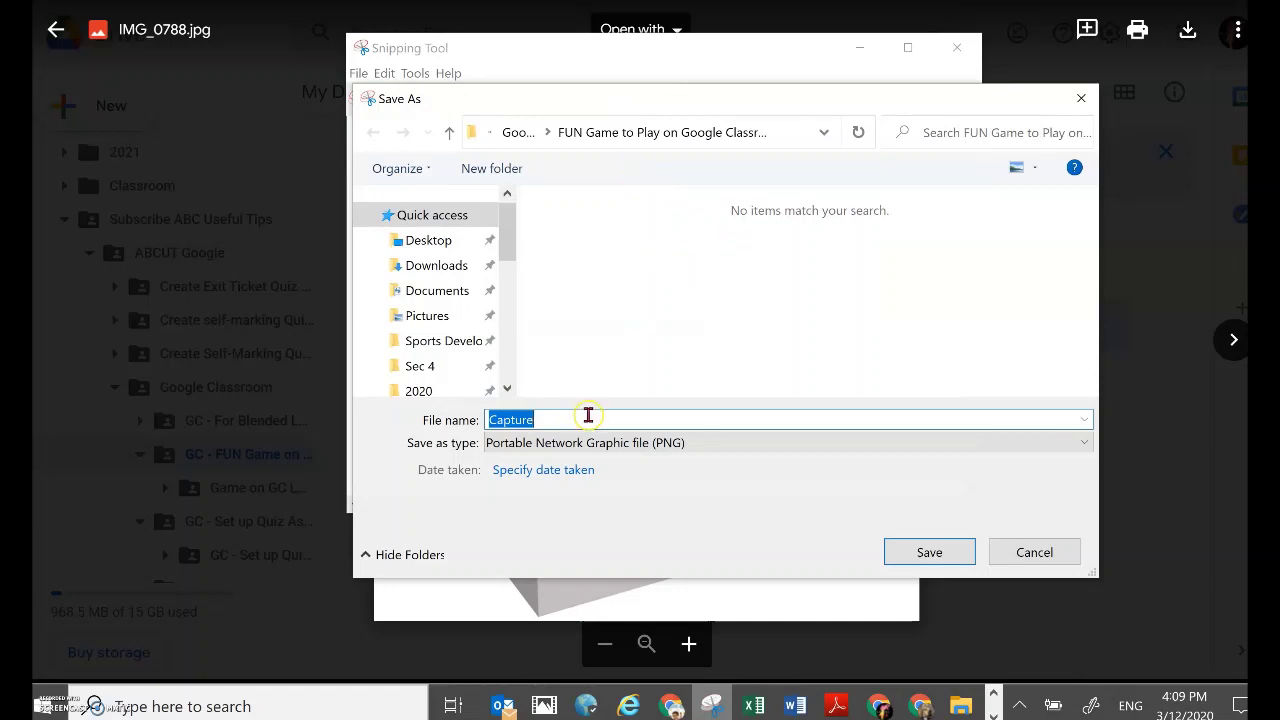
type("V")
type("C;u")
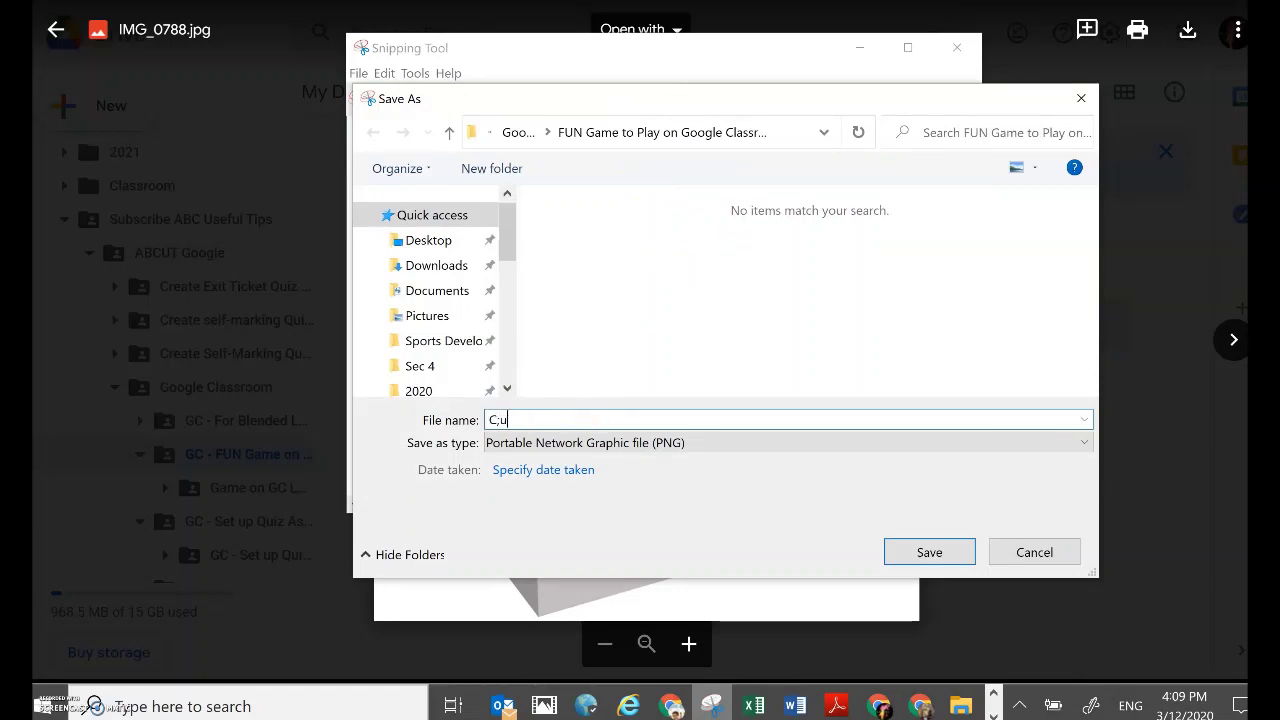
type("ue 2 - Coomed out")
left_click(542, 420)
key("BackSpace")
type("Z")
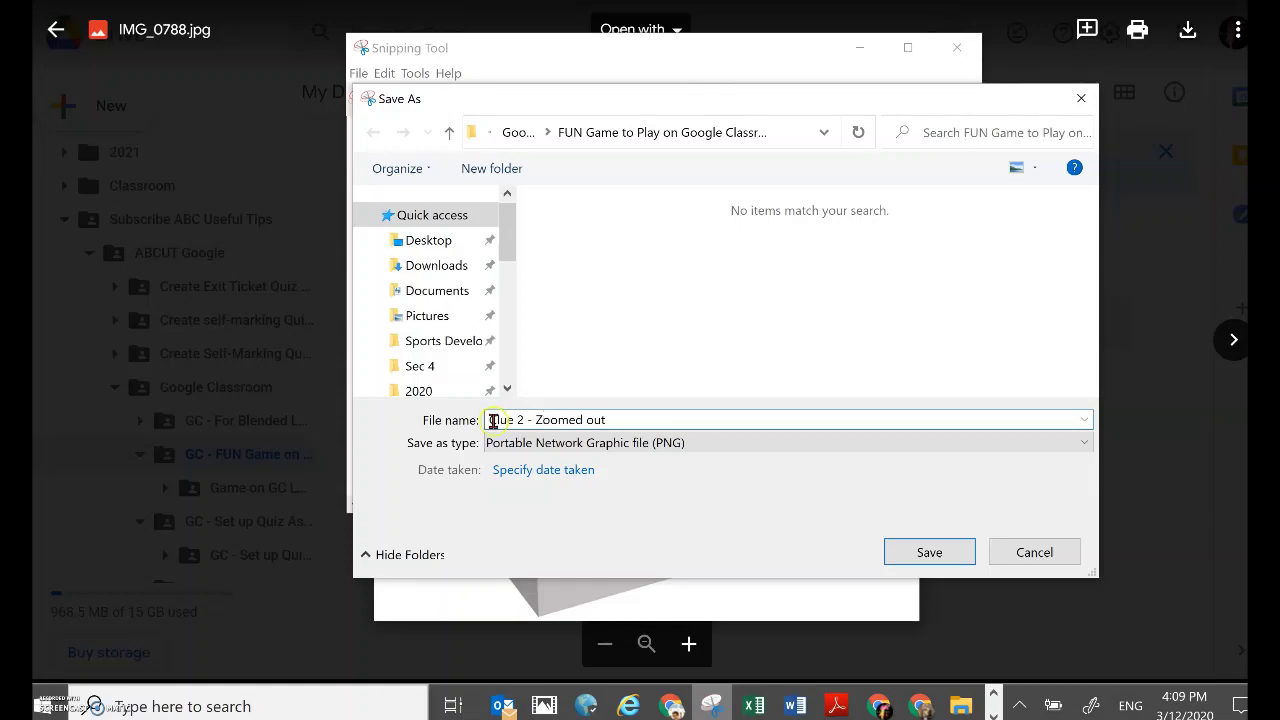
left_click(930, 558)
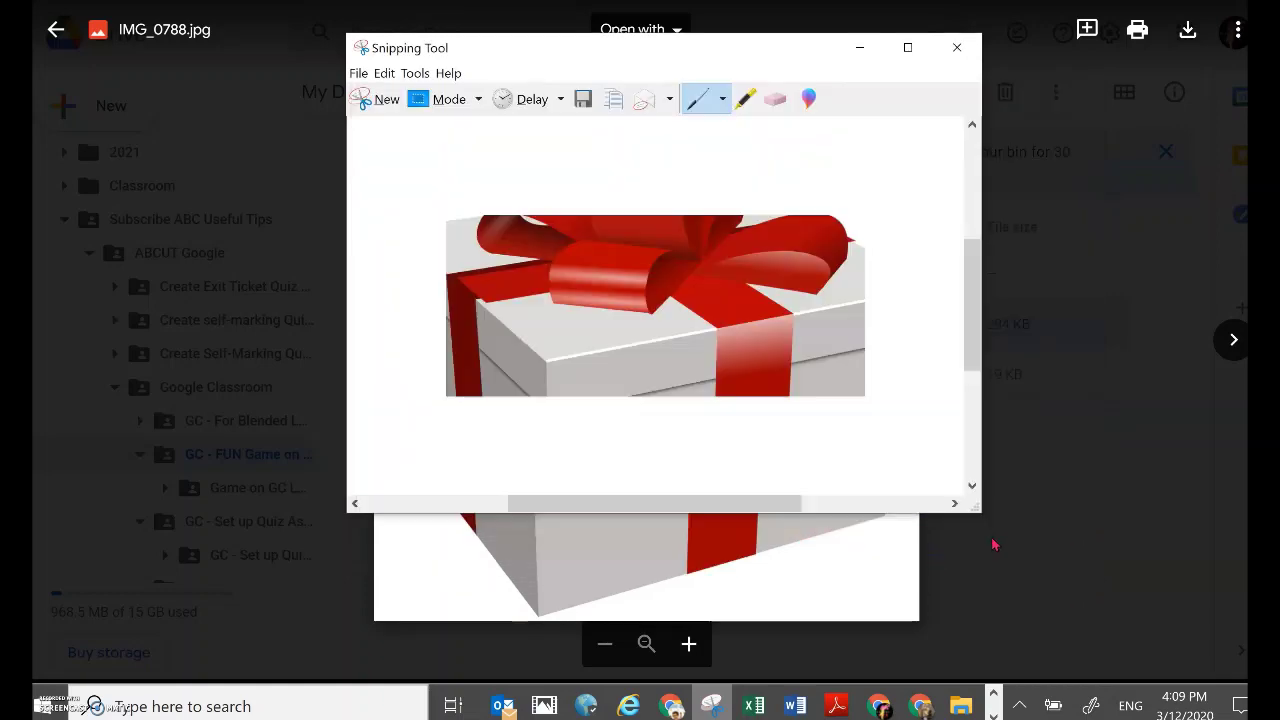
left_click(734, 622)
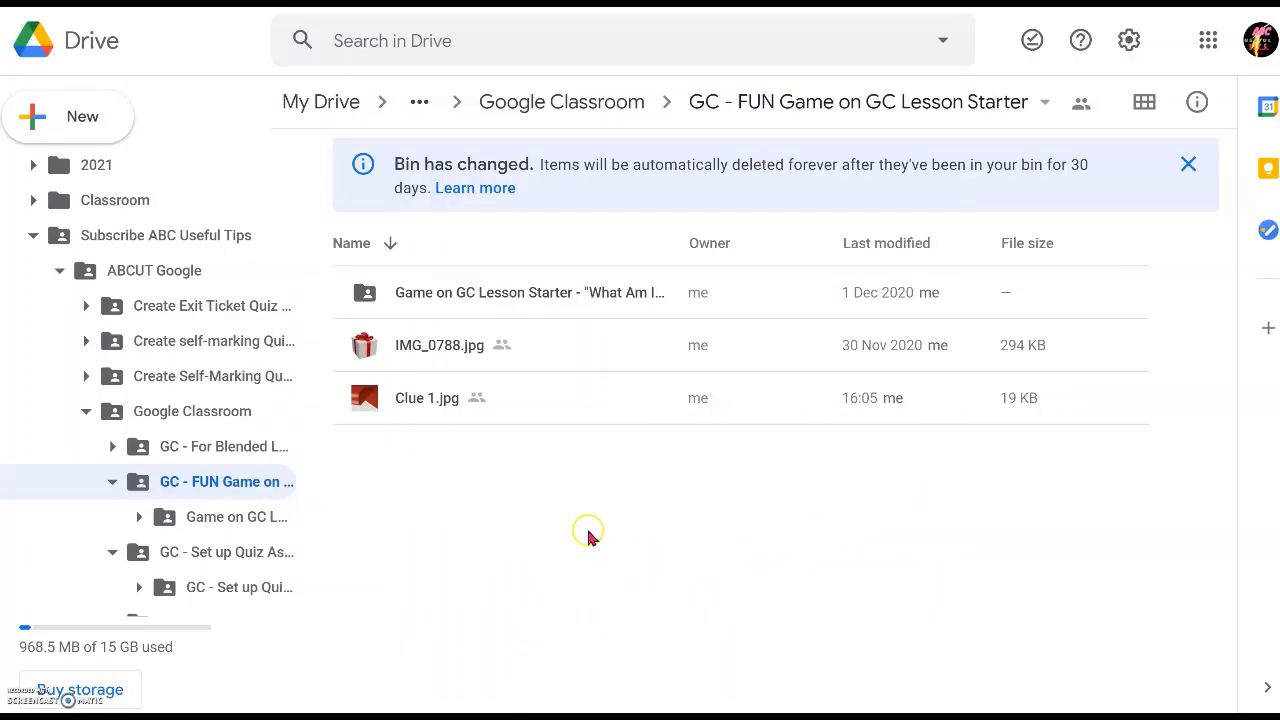
left_click(424, 399)
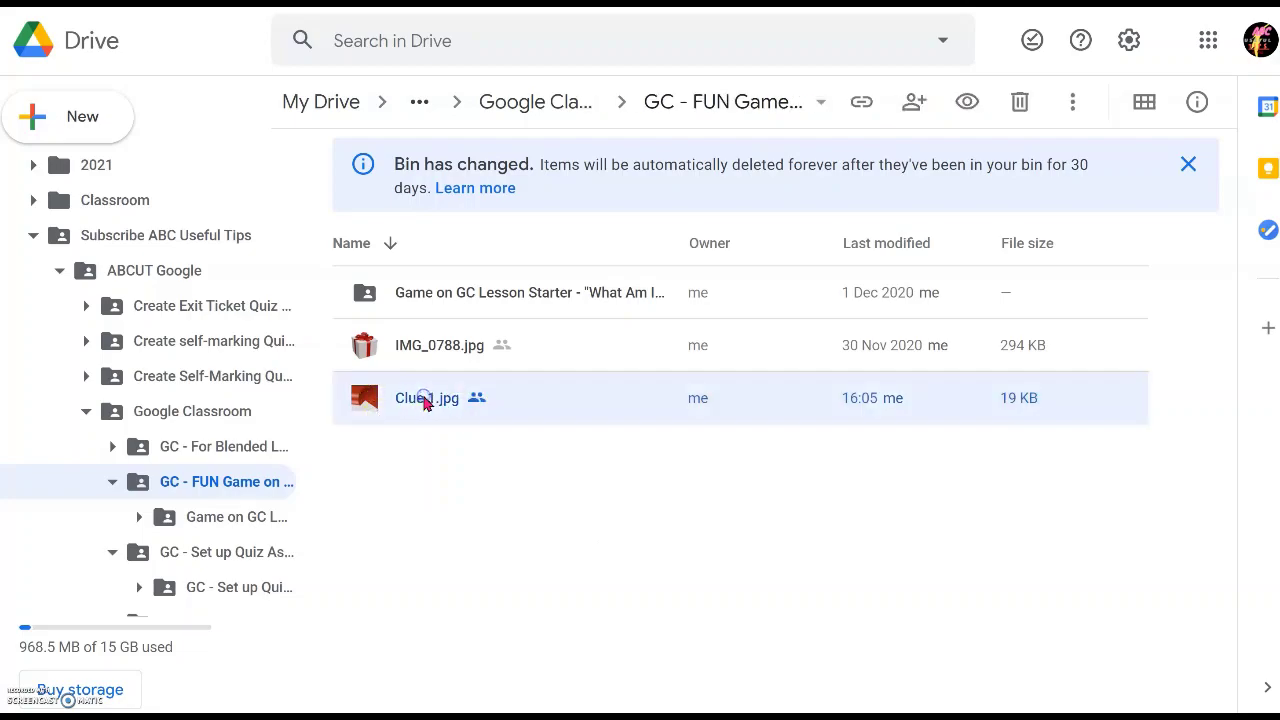
double_click(424, 399)
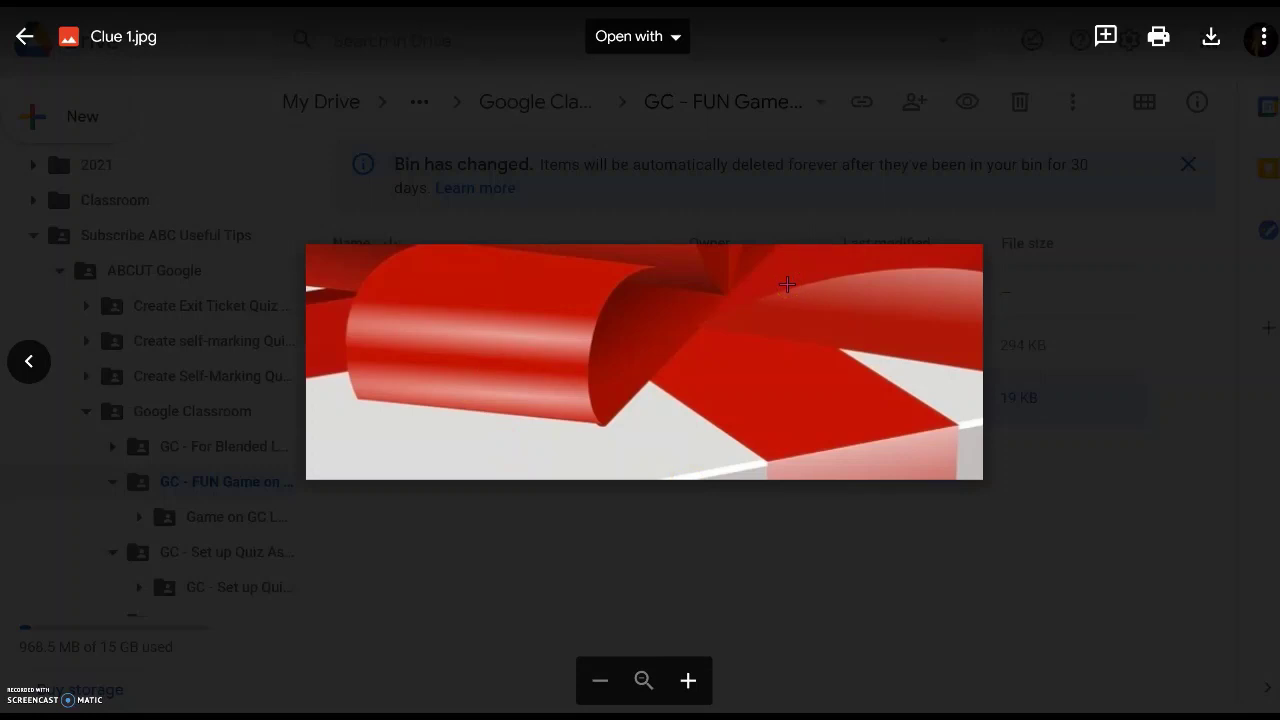
left_click(24, 36)
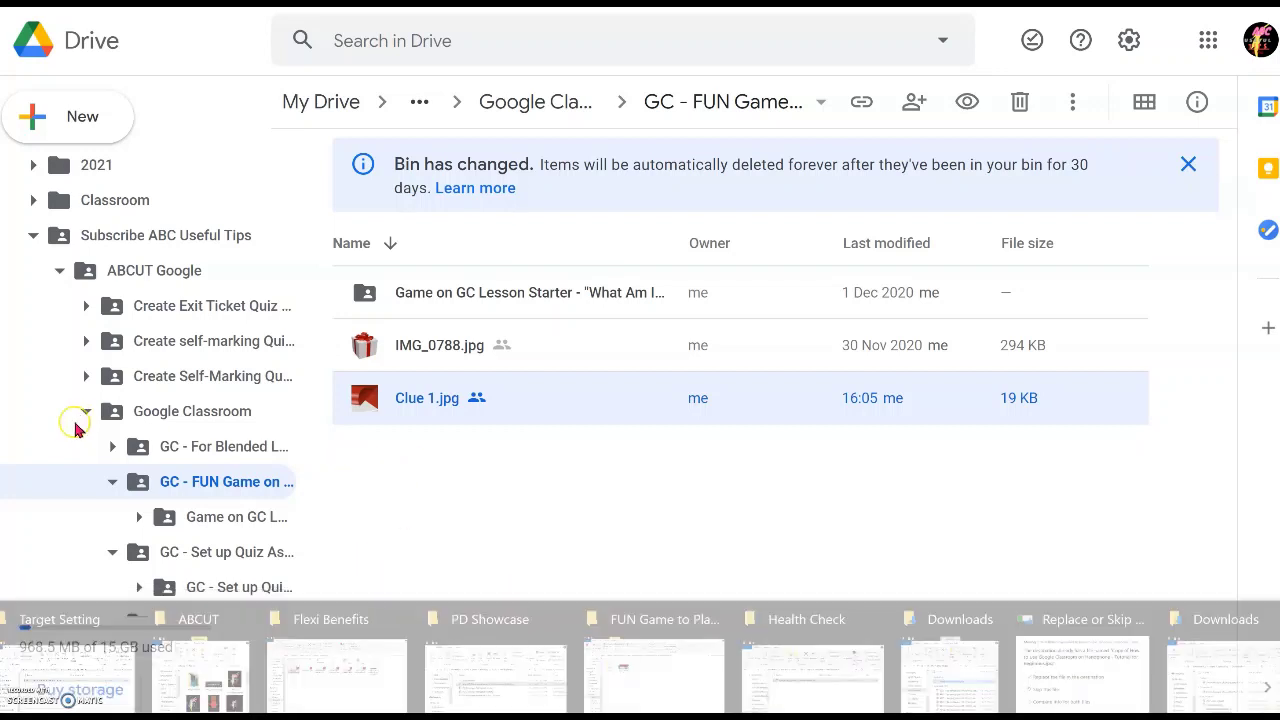
Drag Clue 2 - Zoomed out from File Explorer into the Drive FUN Game folder
key("alt+Tab")
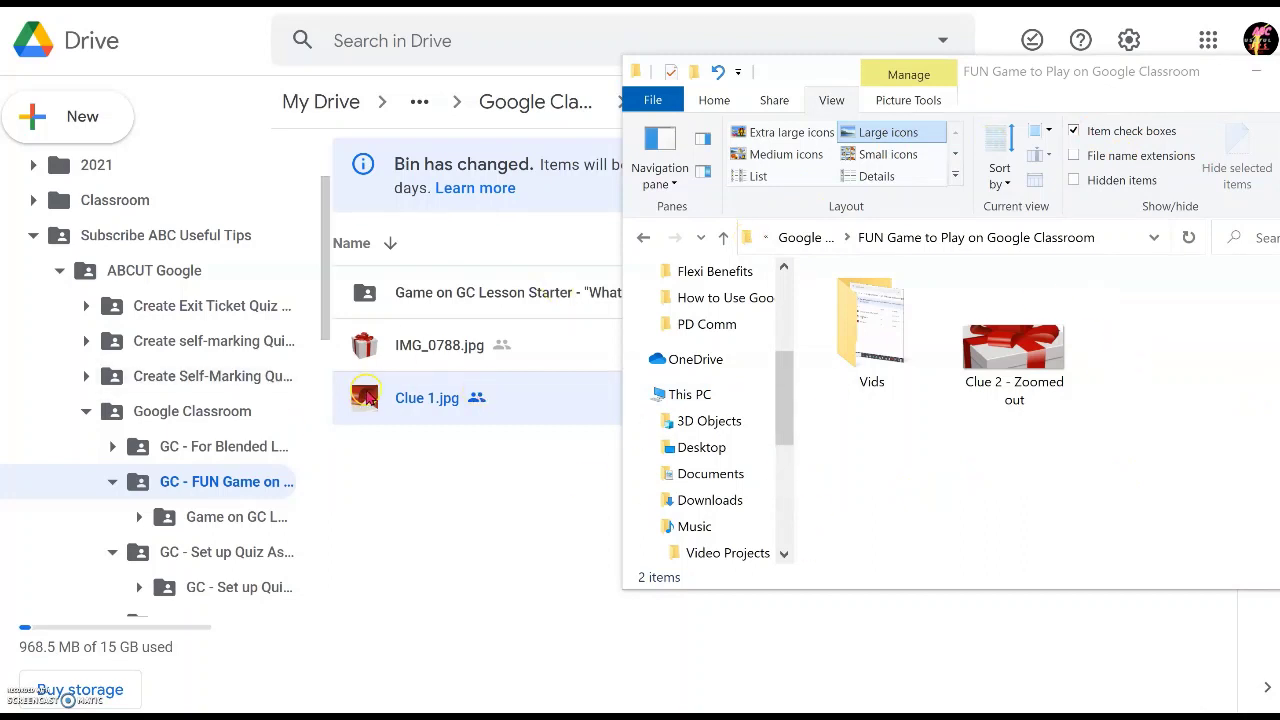
left_click_drag(1035, 347, 455, 551)
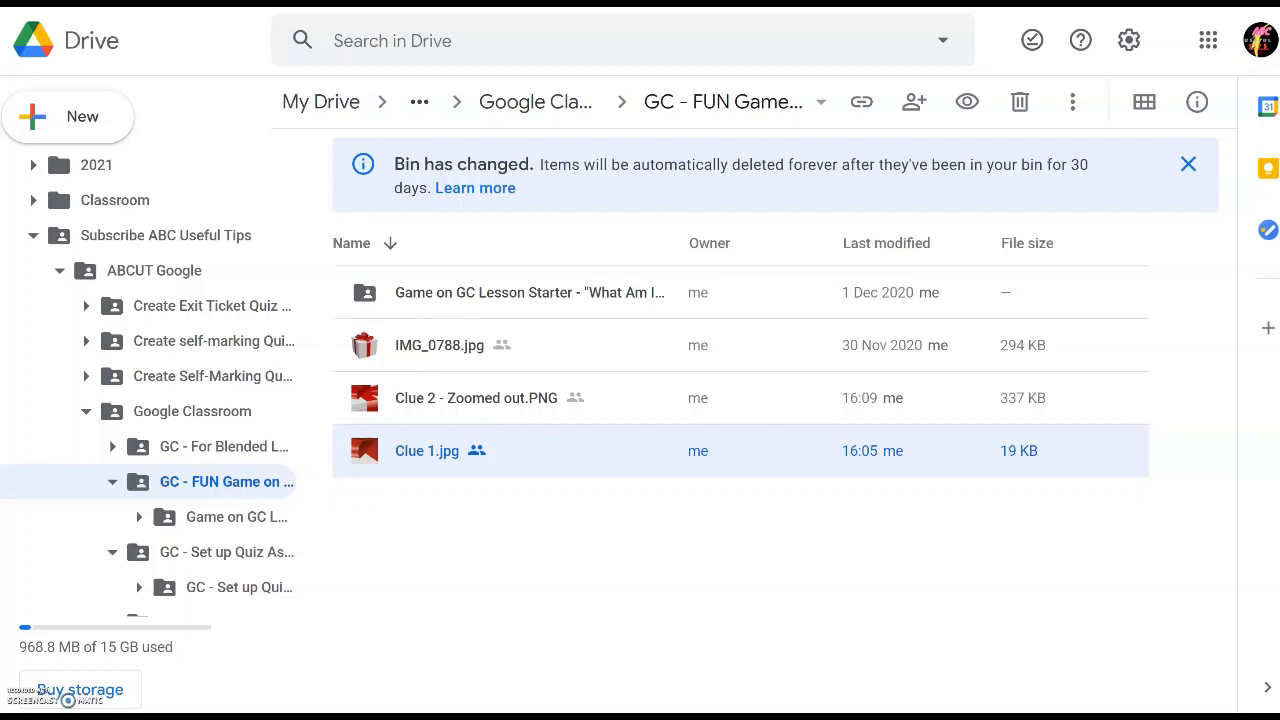
Switch to Google Classroom and go to the G Classroom Tutorial - 2021 Classwork page
left_click(1000, 388)
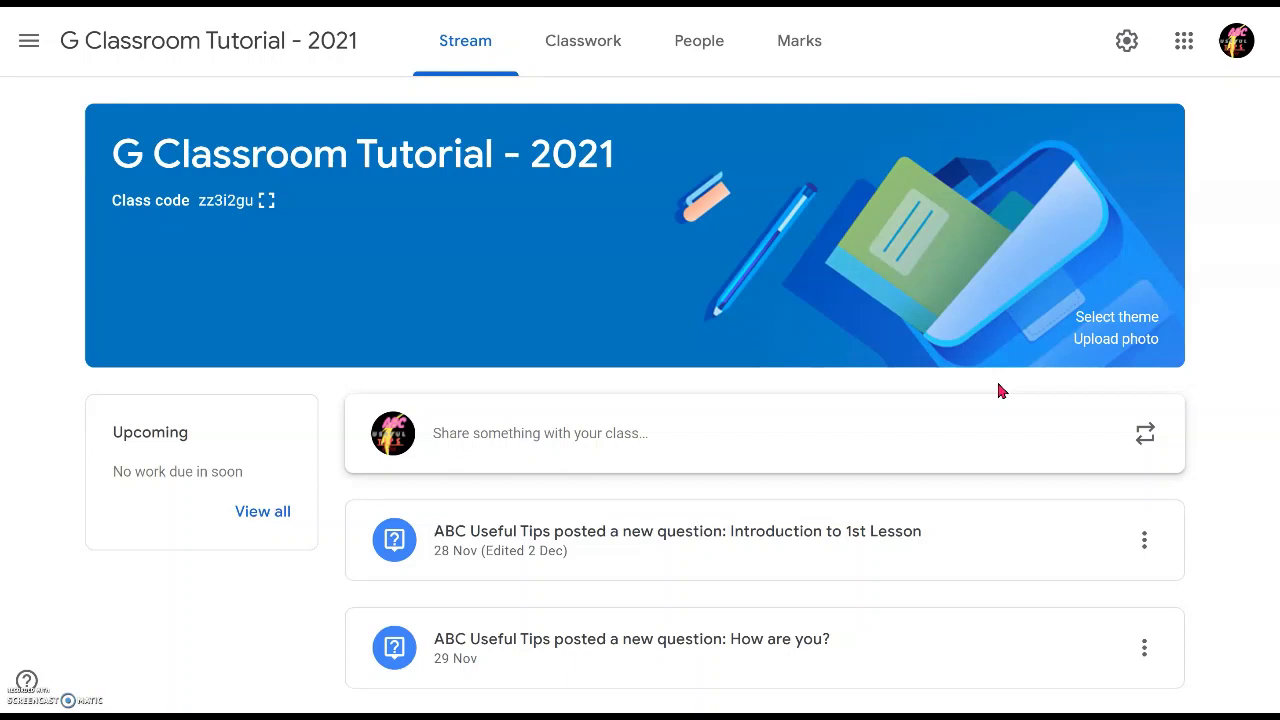
left_click(575, 54)
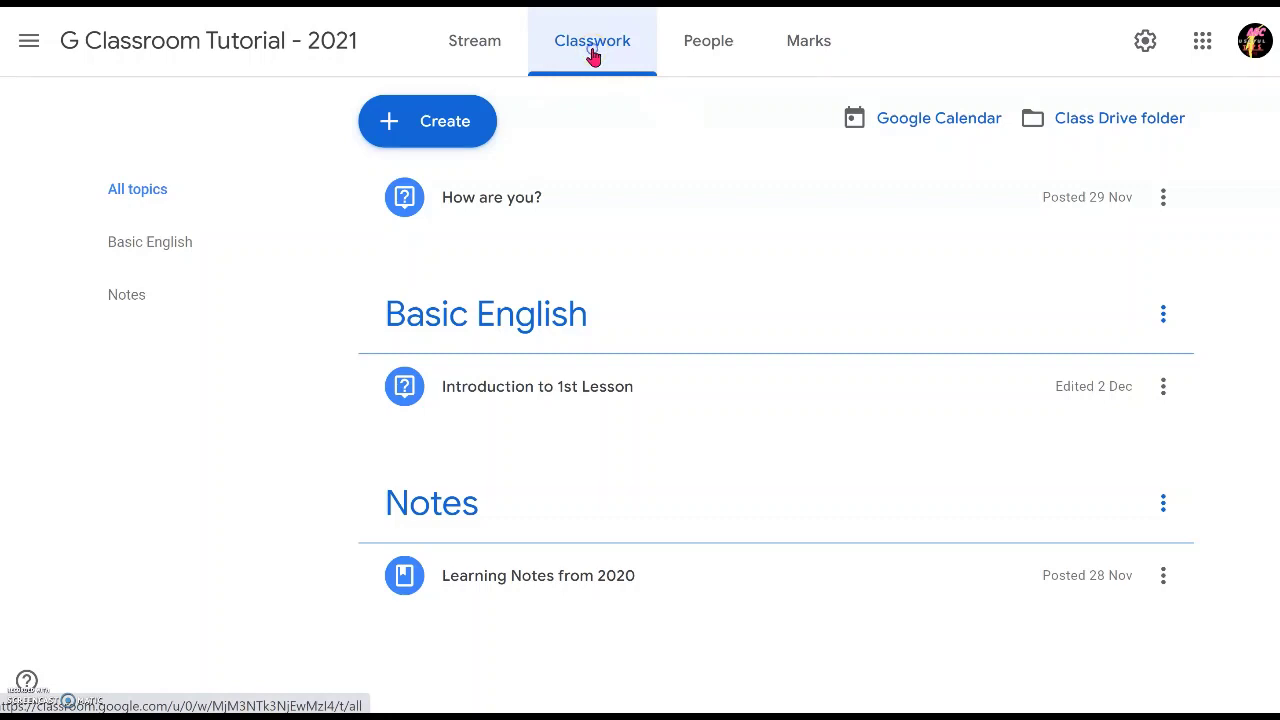
left_click(442, 130)
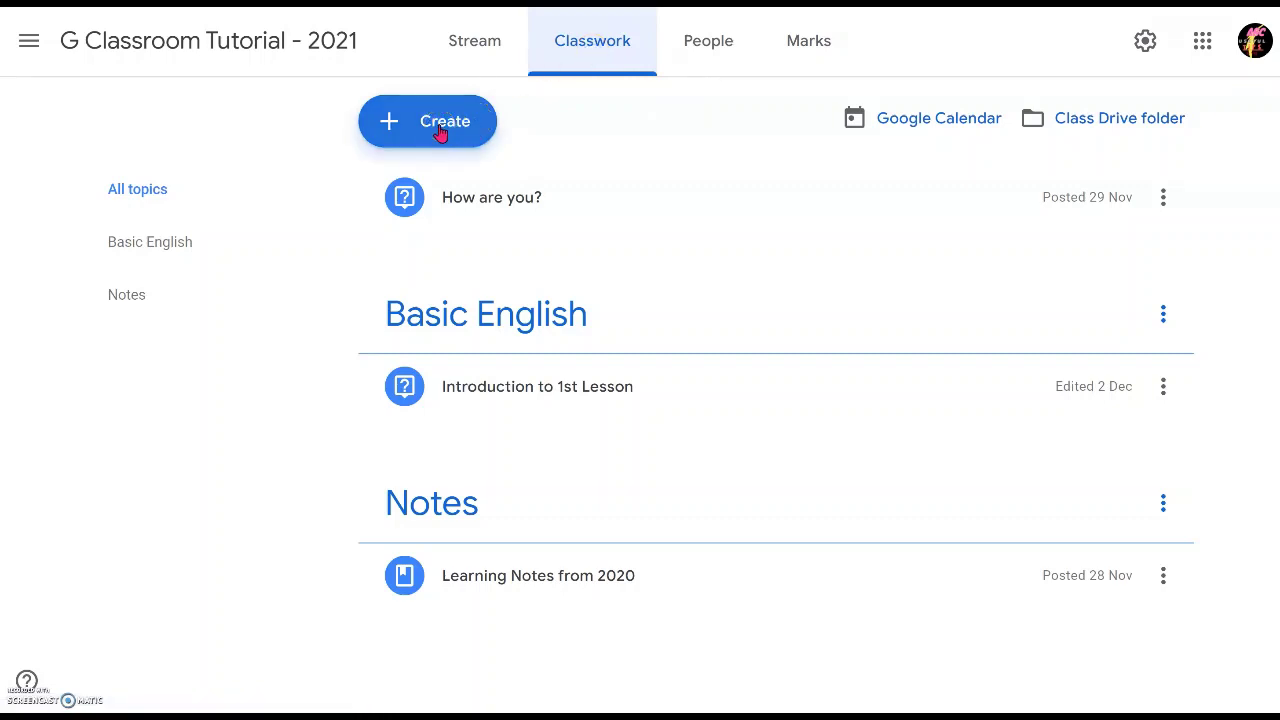
left_click(442, 115)
Start a new short-answer question and enter 'What am I' as its text
left_click(434, 121)
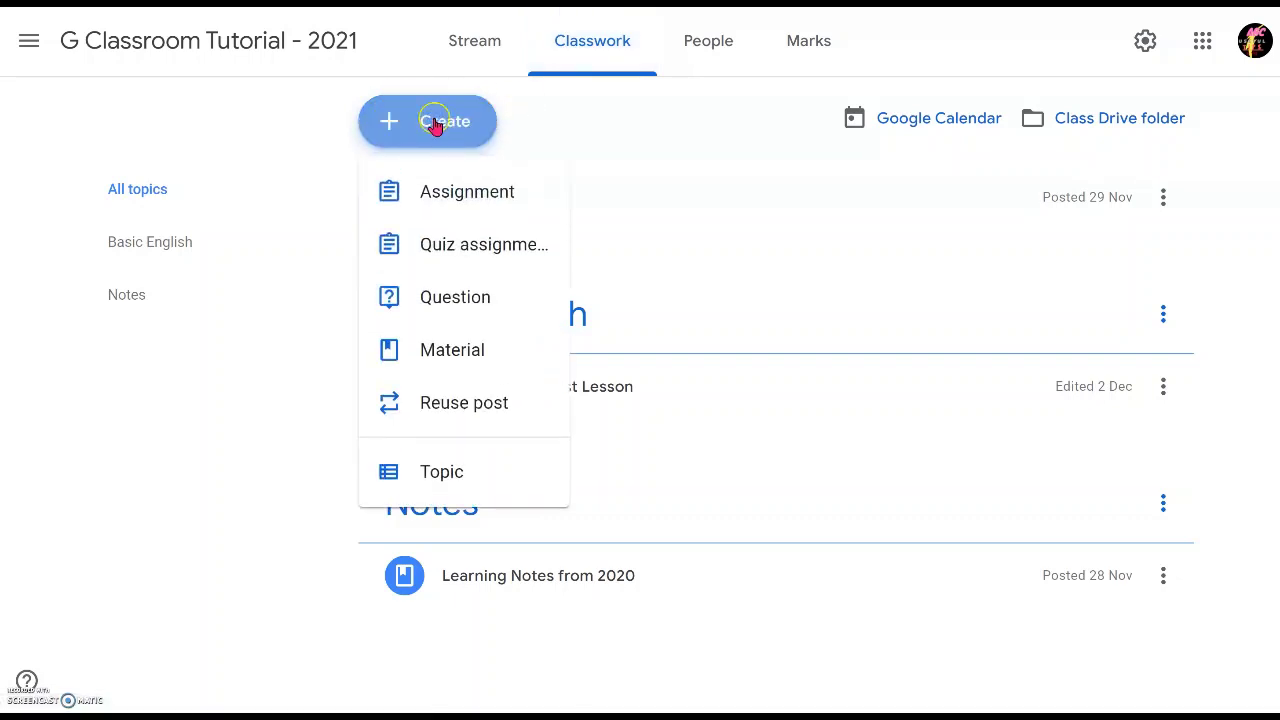
left_click(456, 292)
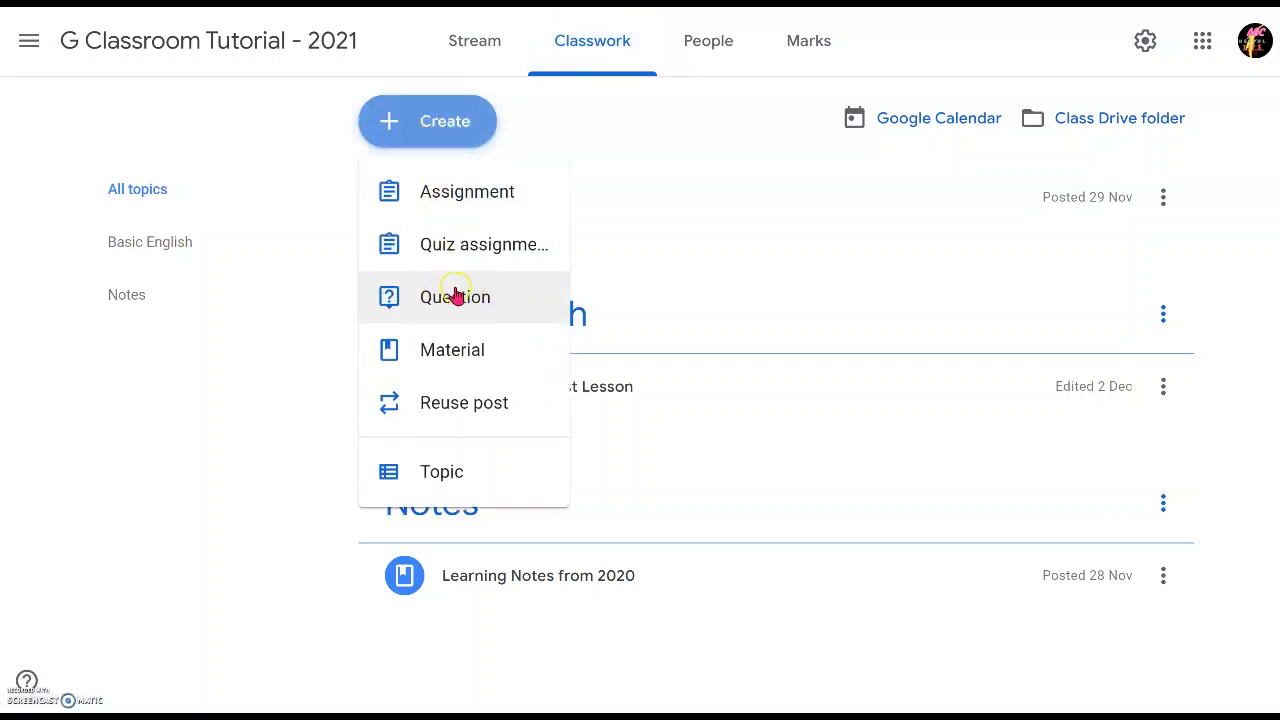
left_click(456, 294)
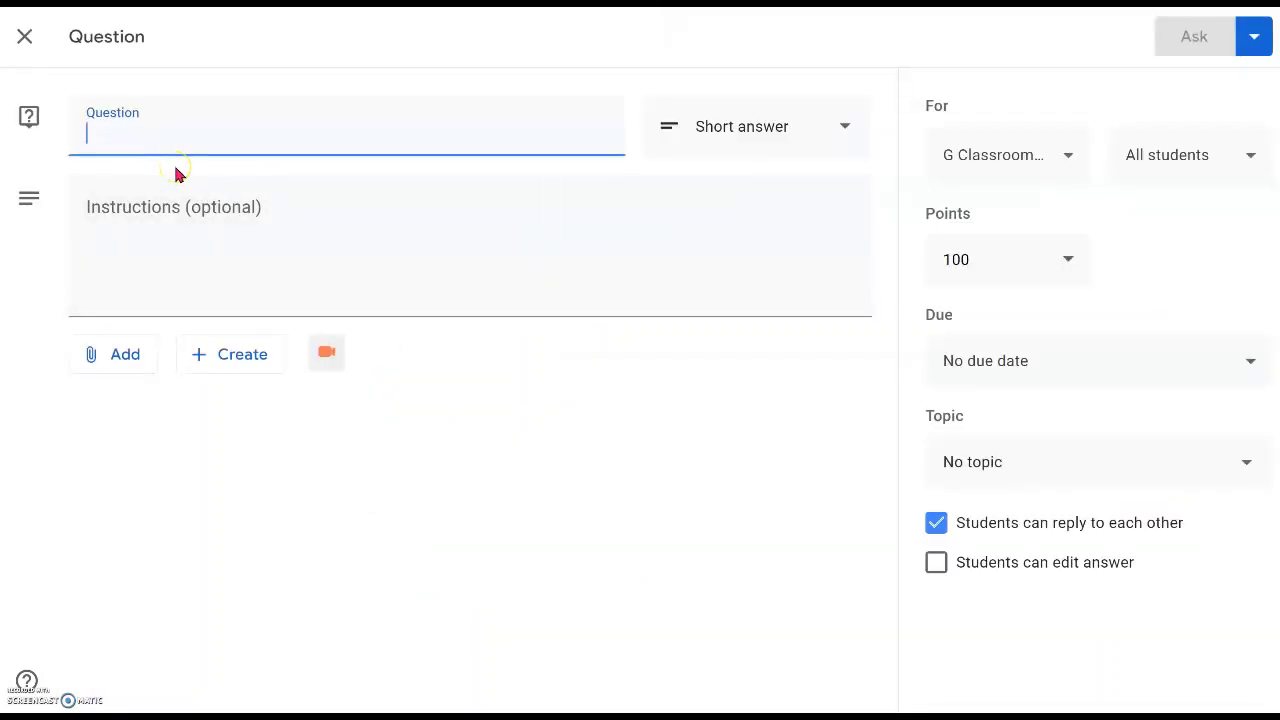
type("What")
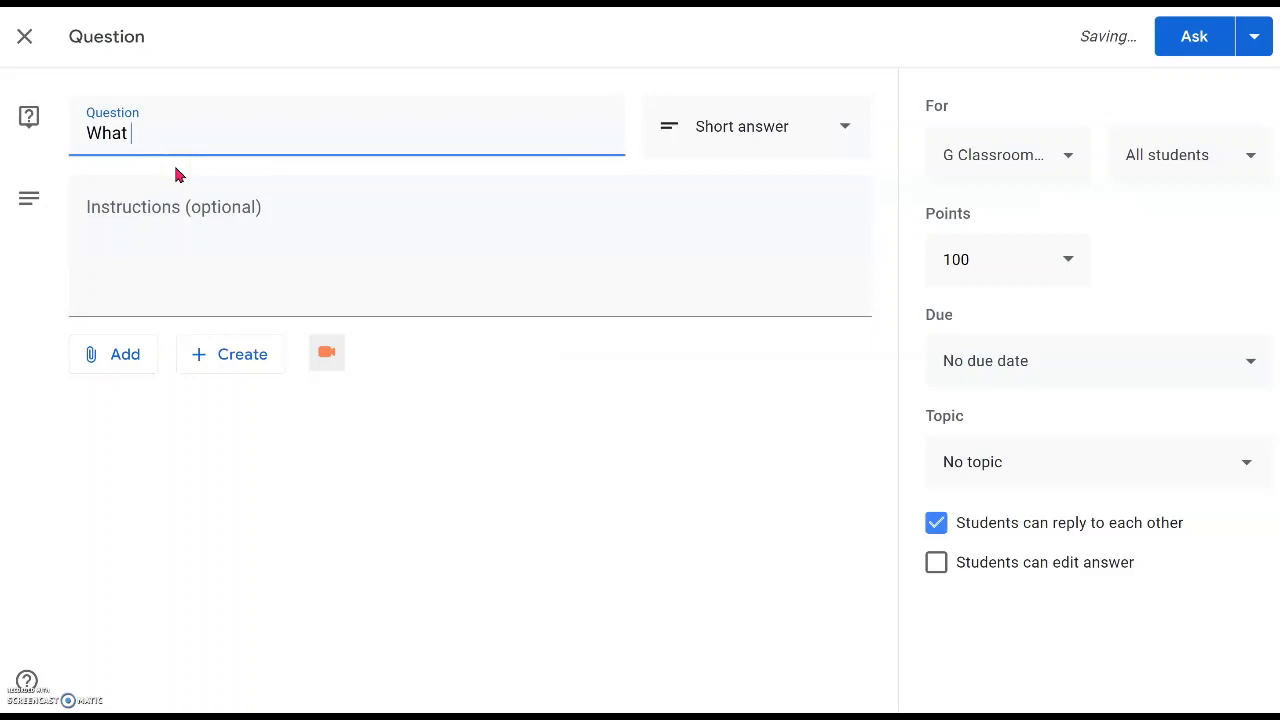
type(" I")
type("am")
Prefix the question with 'Lesson Starter: Game:' and put 'What am I?' in quotes
key("Home")
type("LEsson")
key("BackSpace")
key("BackSpace")
key("BackSpace")
key("BackSpace")
key("BackSpace")
key("BackSpace")
type("esson Start")
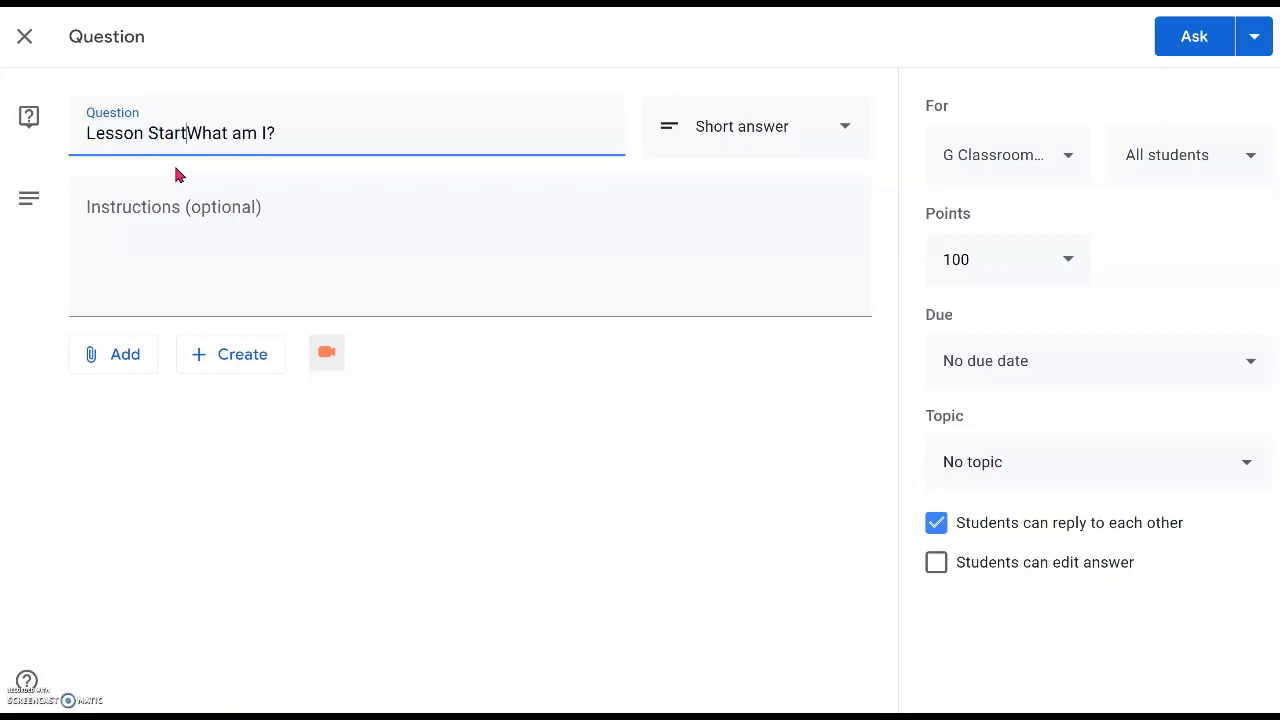
type("er: ")
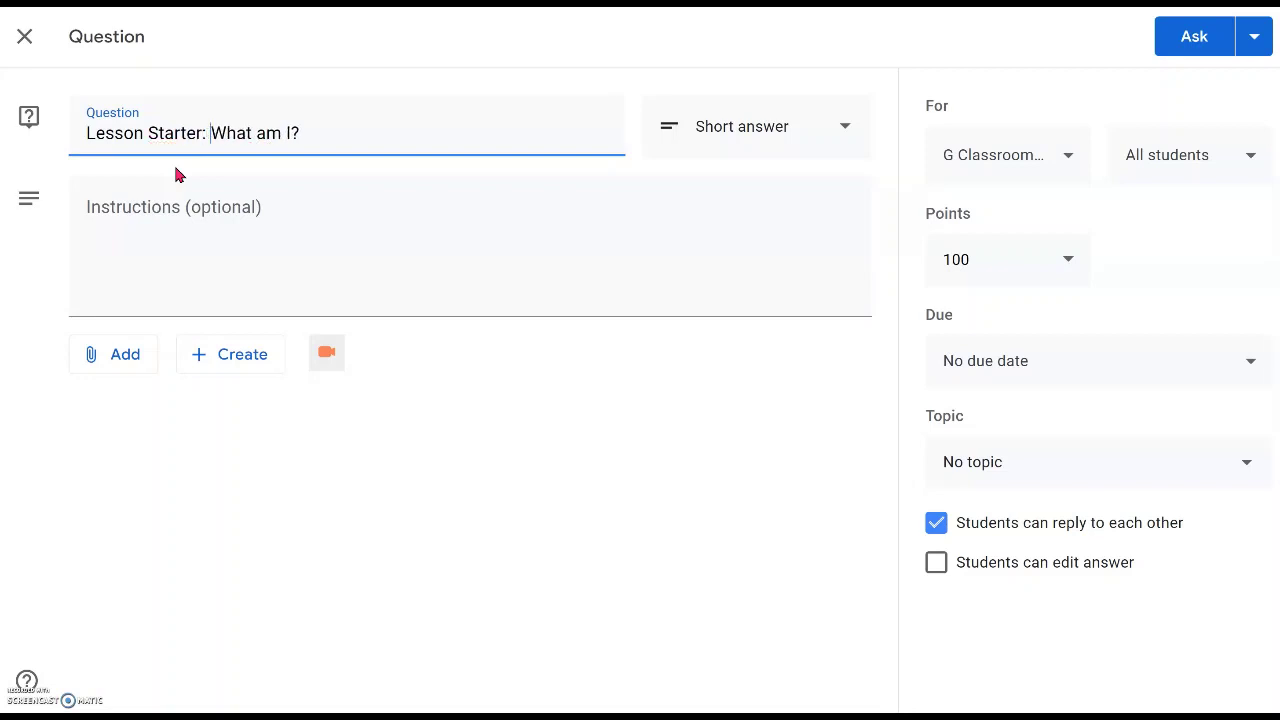
type("Game: ")
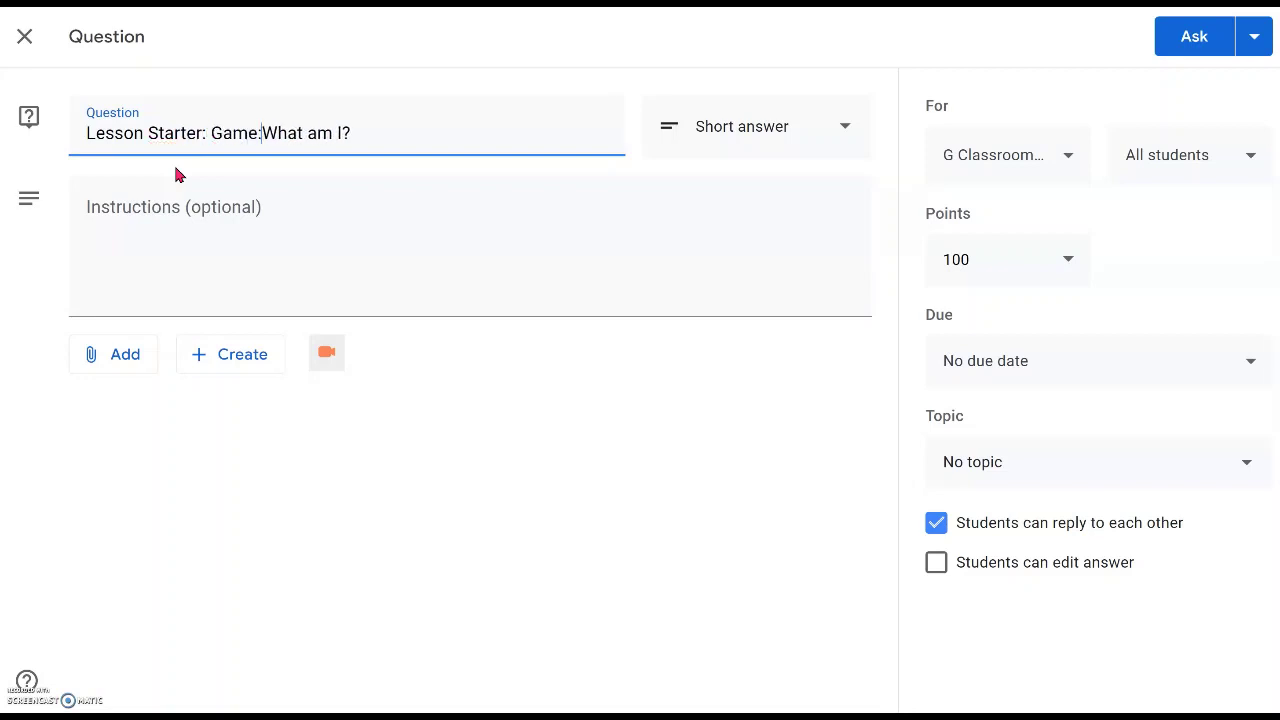
type("\"")
key("End")
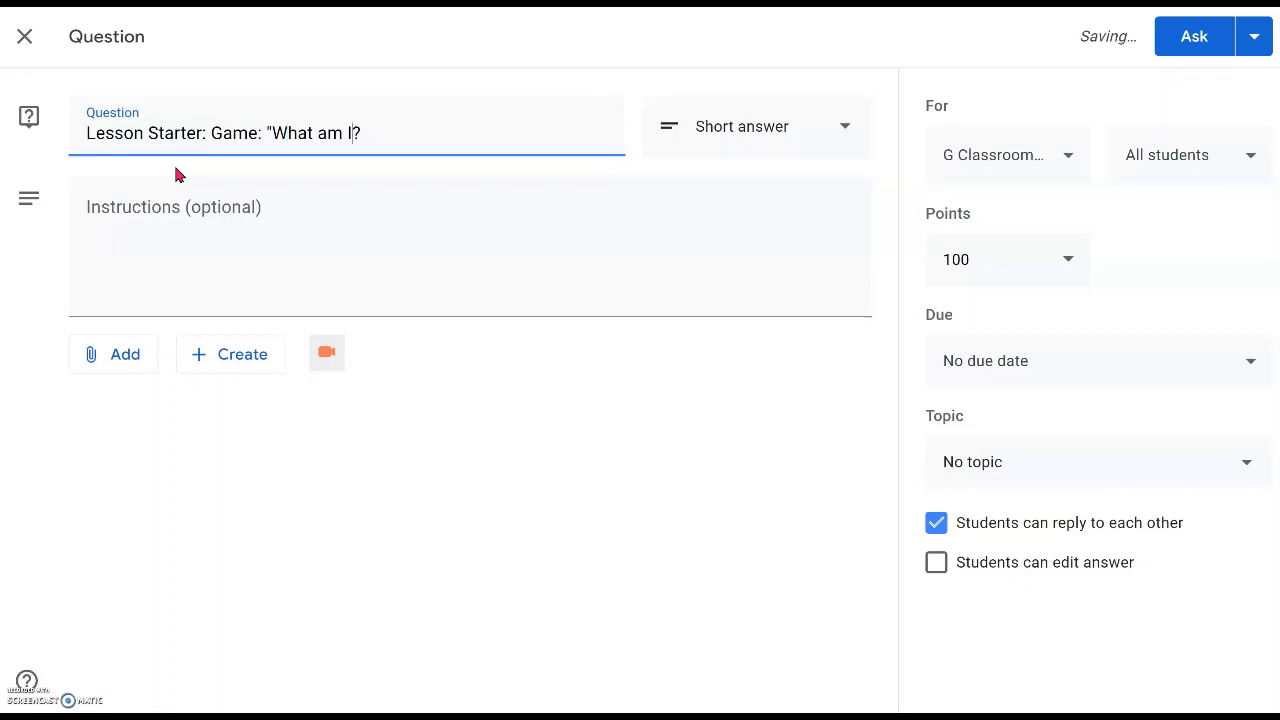
type("\"")
Move 'Game:' to the front so the title reads Game: Lesson Starter: "What am I?"
left_click(319, 120)
left_click_drag(211, 133, 260, 135)
key("BackSpace")
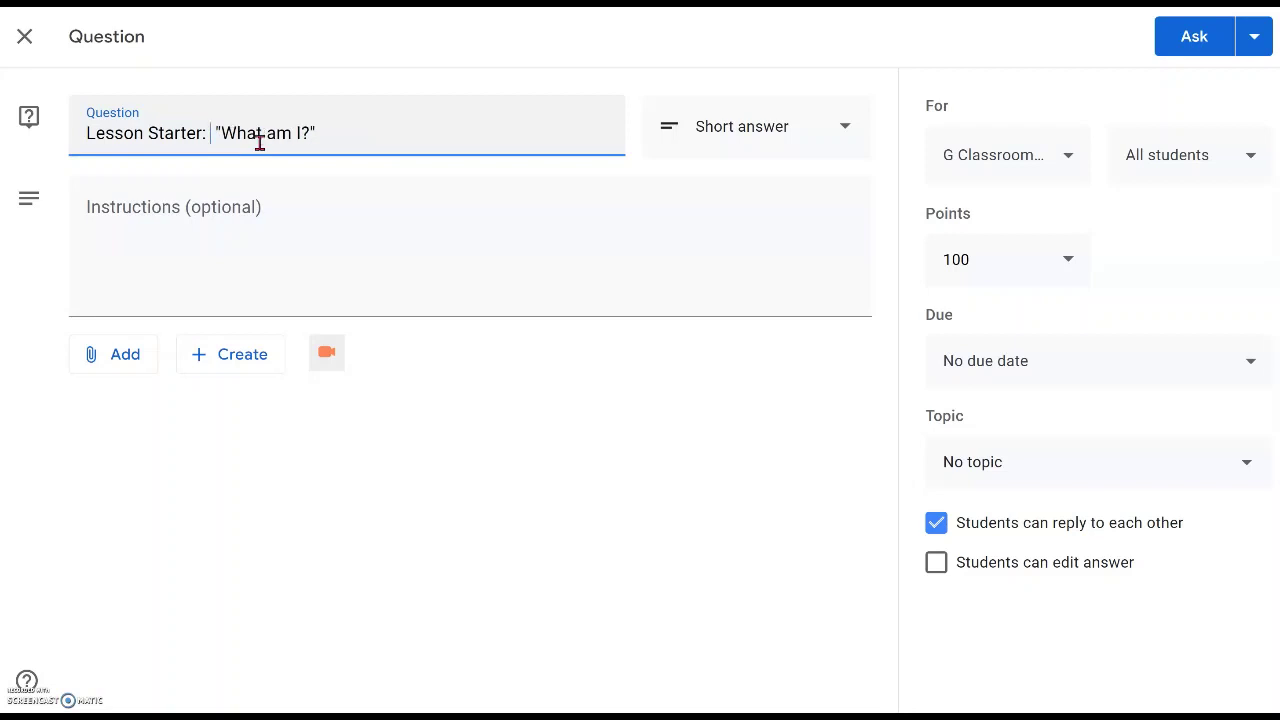
left_click(79, 126)
type("Game:")
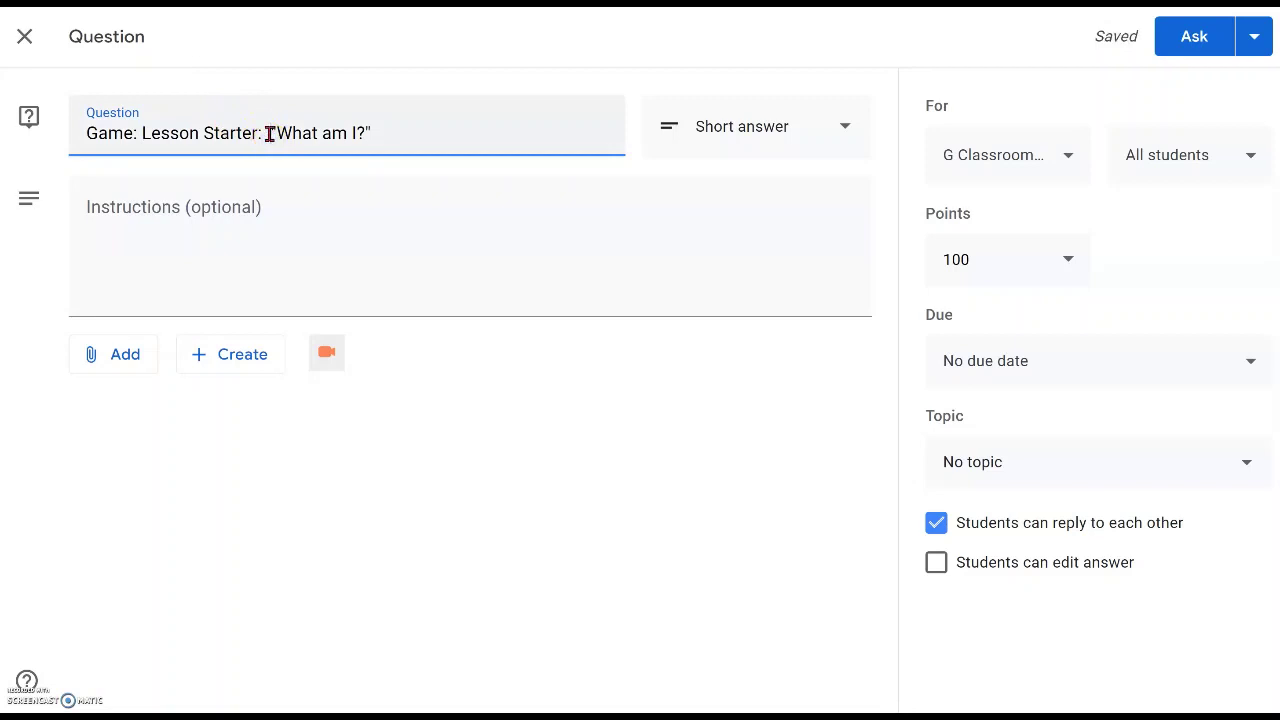
Attach Clue 1.jpg to the question from Google Drive
left_click(89, 367)
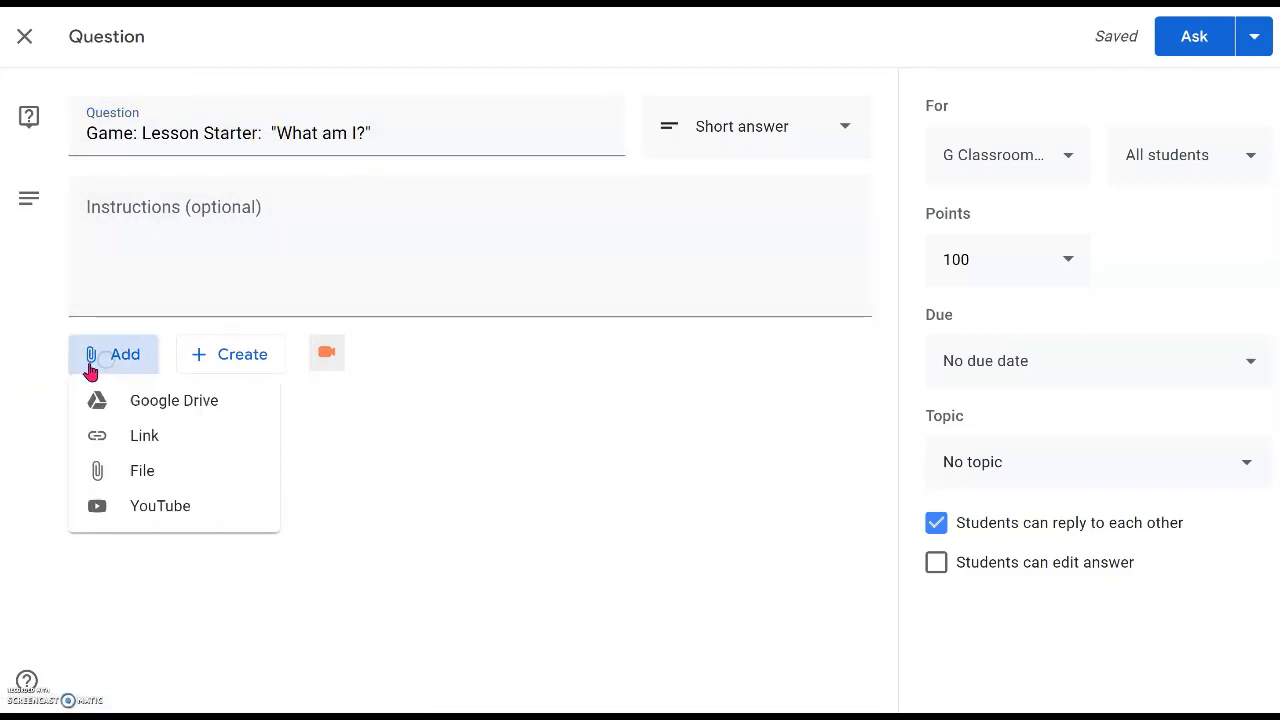
left_click(176, 402)
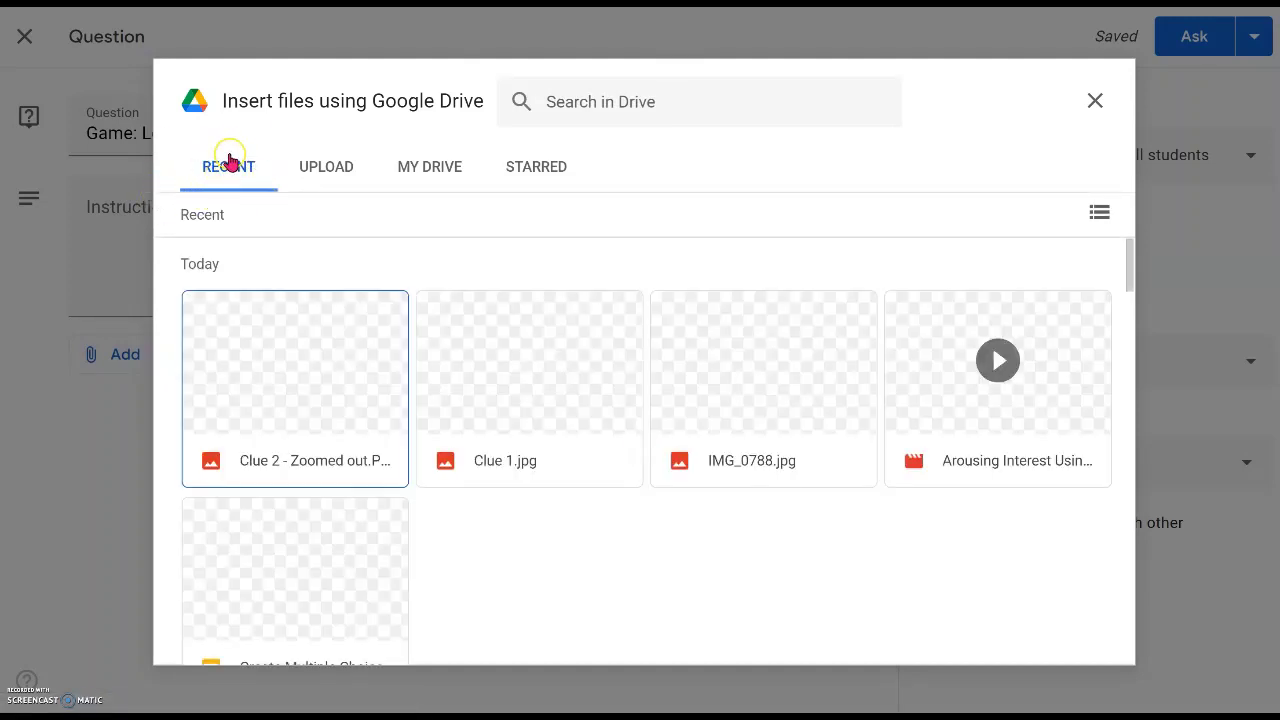
left_click(515, 398)
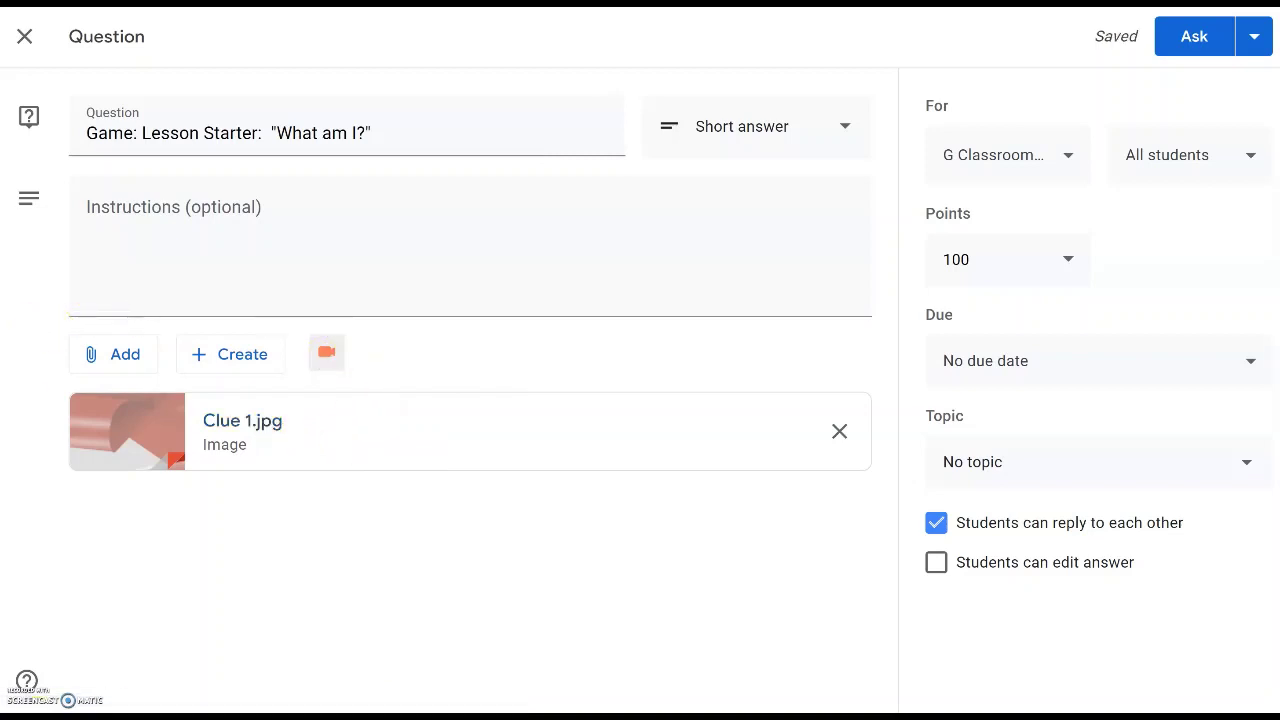
Attach Clue 2 - Zoomed out.PNG from Google Drive as a second image
left_click(121, 355)
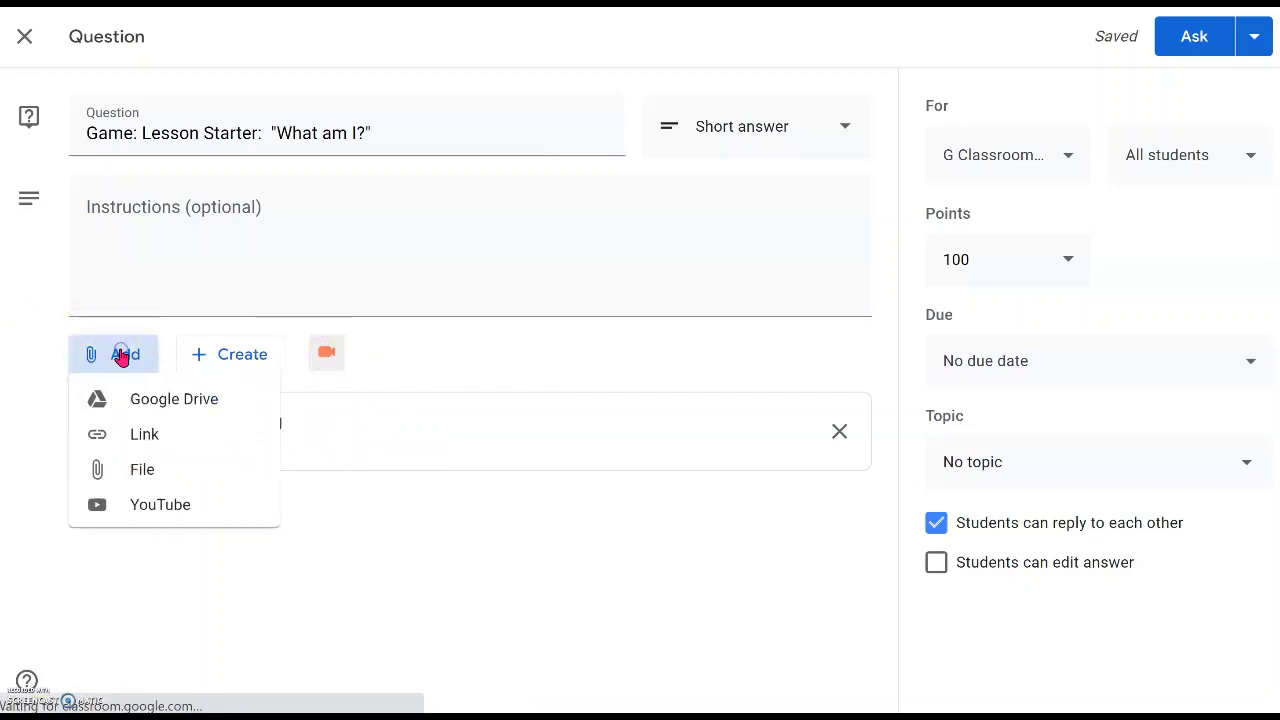
left_click(138, 406)
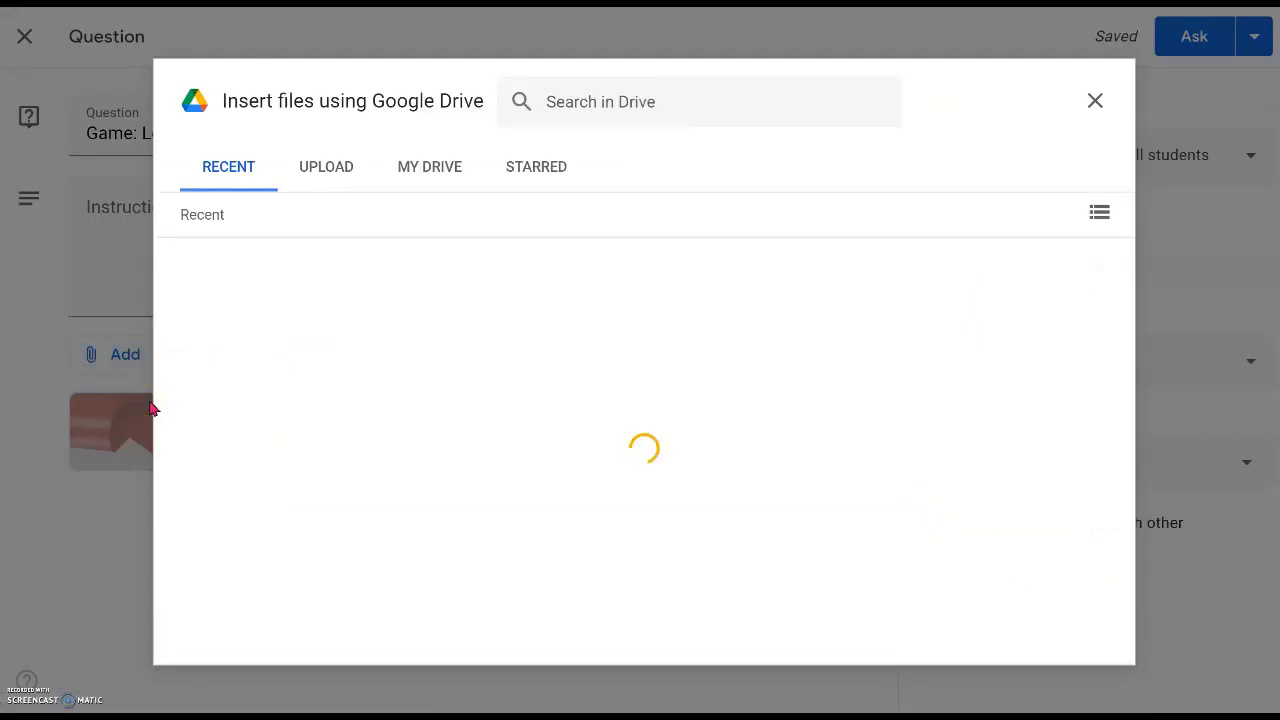
left_click(301, 386)
double_click(301, 386)
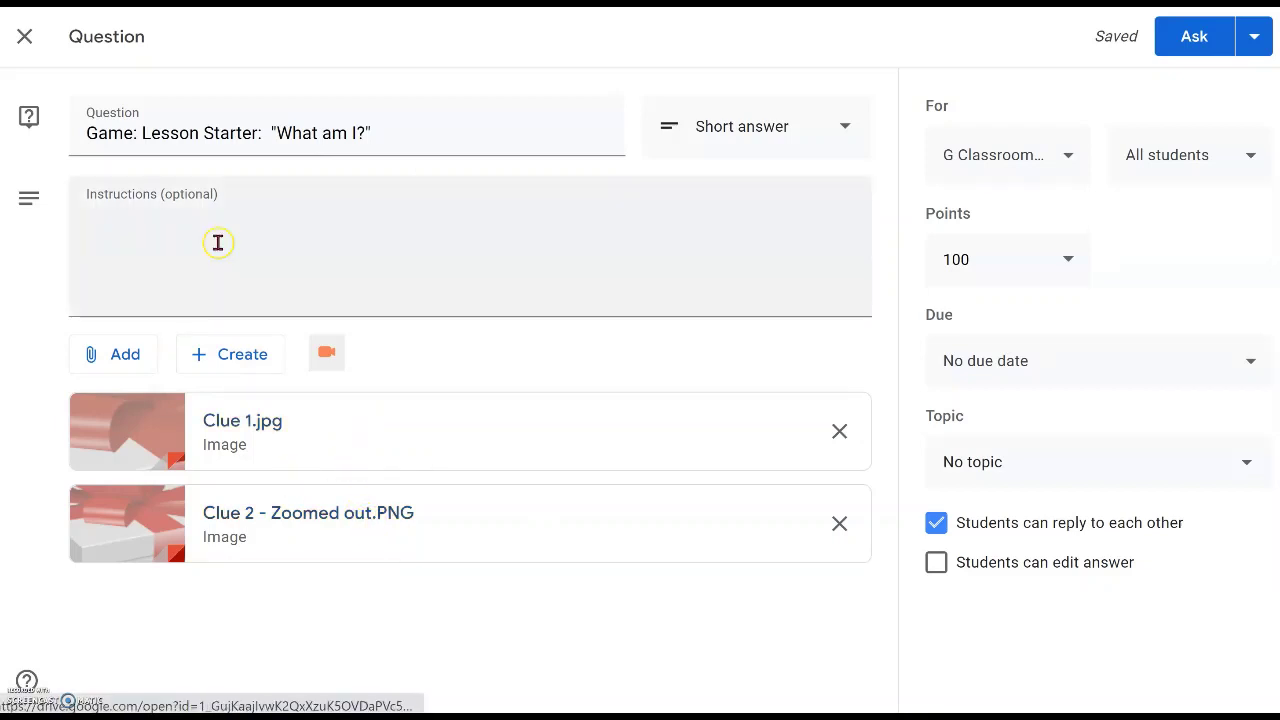
left_click(255, 208)
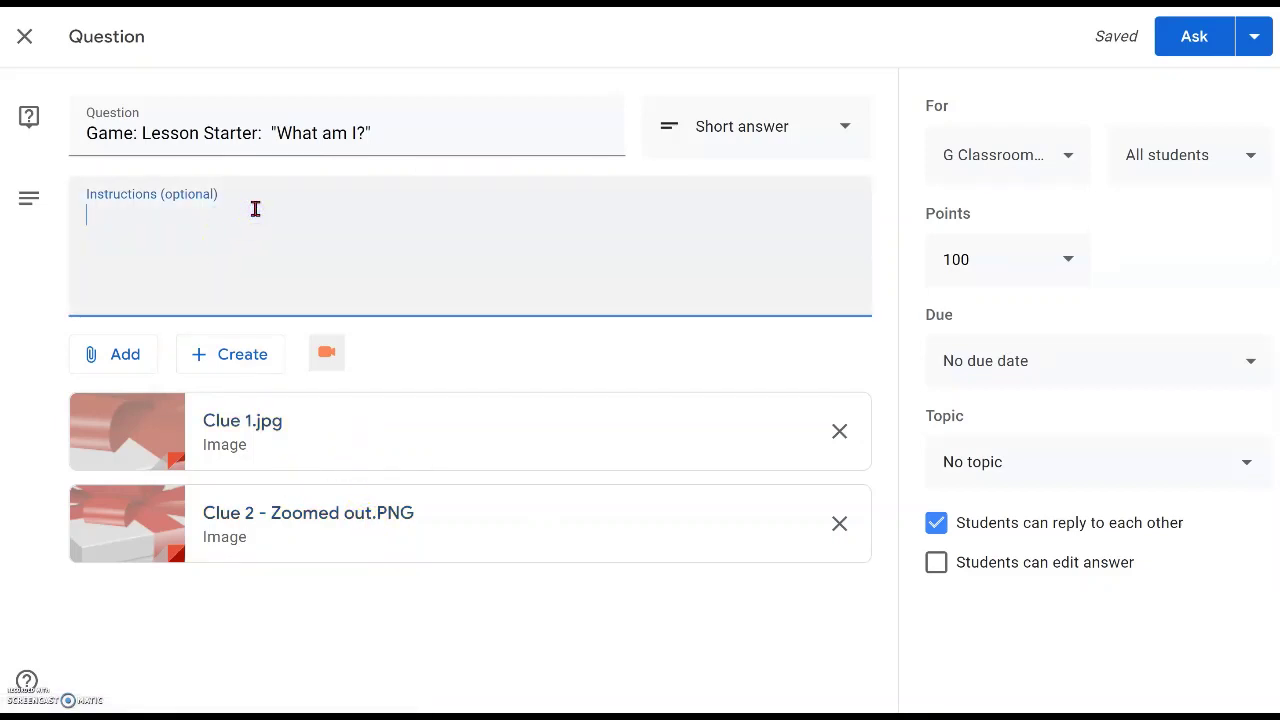
Paste the Aim of Game and four numbered steps to play into the Instructions box
type("Aim of Game: - Guess what do the clues represent? - 1 Word - Non-living thing  Steps to the Game: 1) Click on Clue 1, try guessing \"What am I?\" 2) Click on Clue 2, double confirm if your guess is correct. 3) Type your answer in \"Your Answer\" space. 4) Click \"Turn in\"")
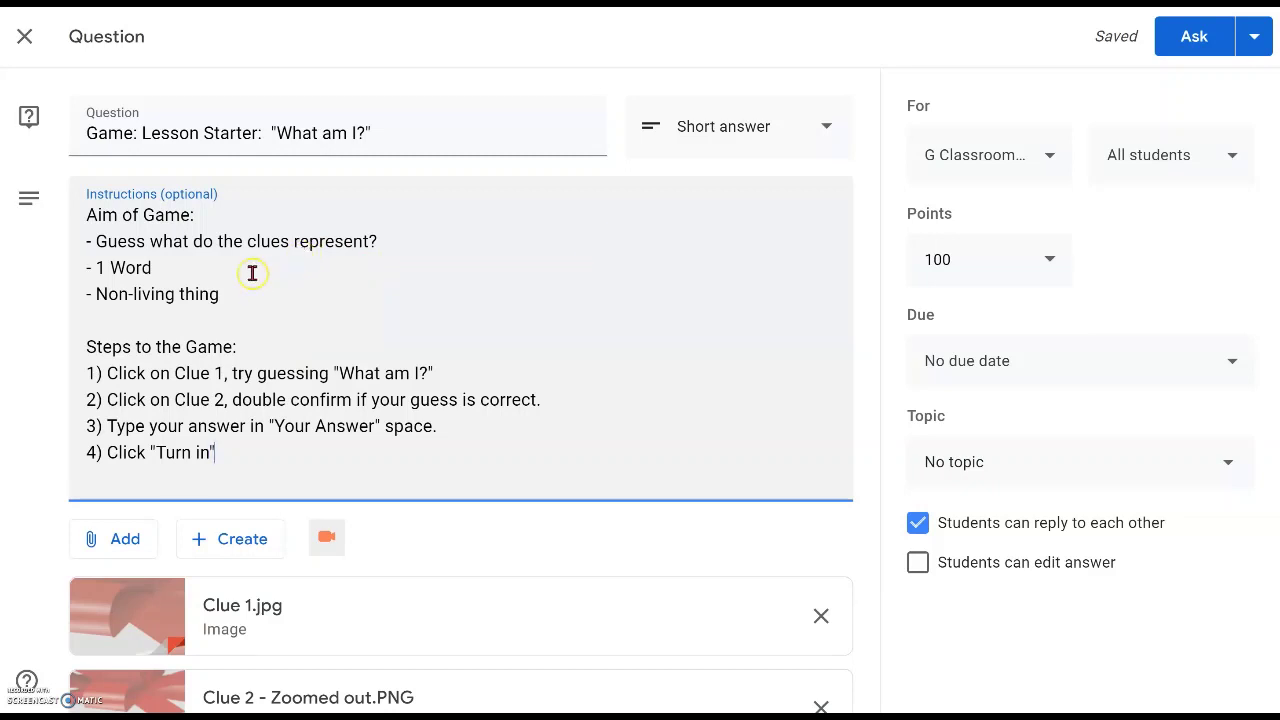
left_click(228, 297)
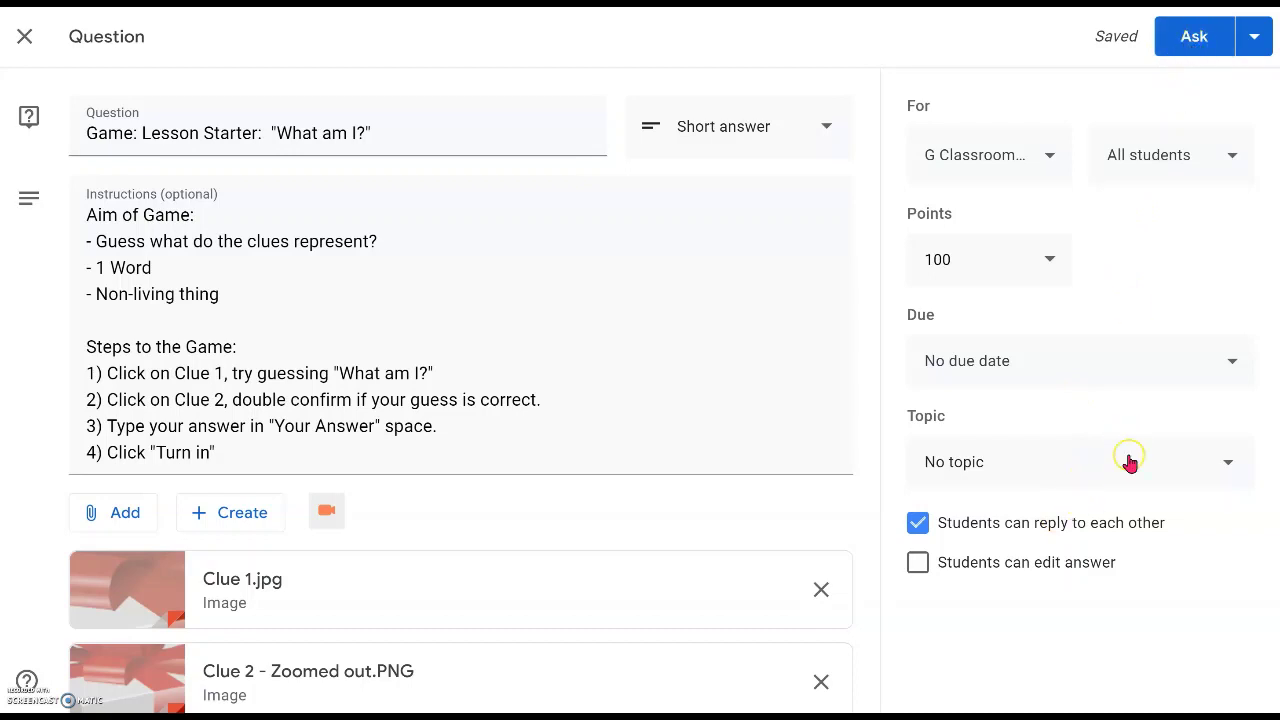
Create a new topic named Synonyms for the question
left_click(1228, 463)
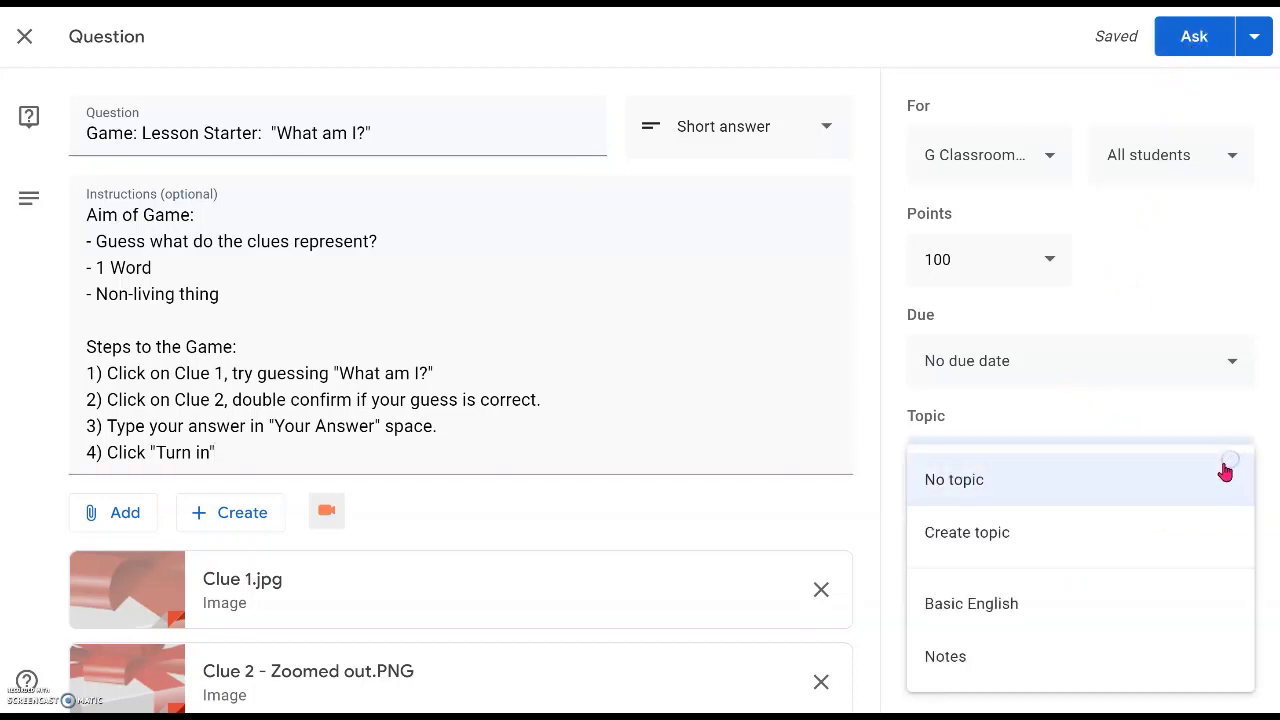
left_click(1045, 533)
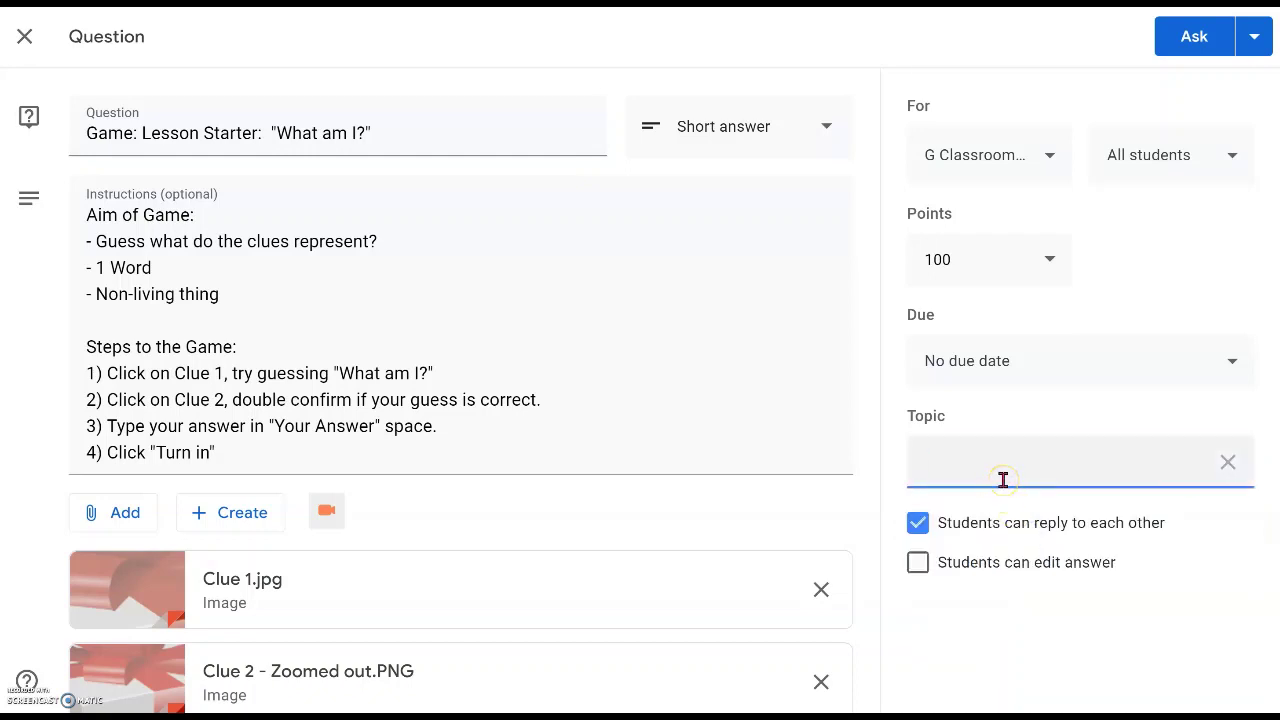
type("Synonyms")
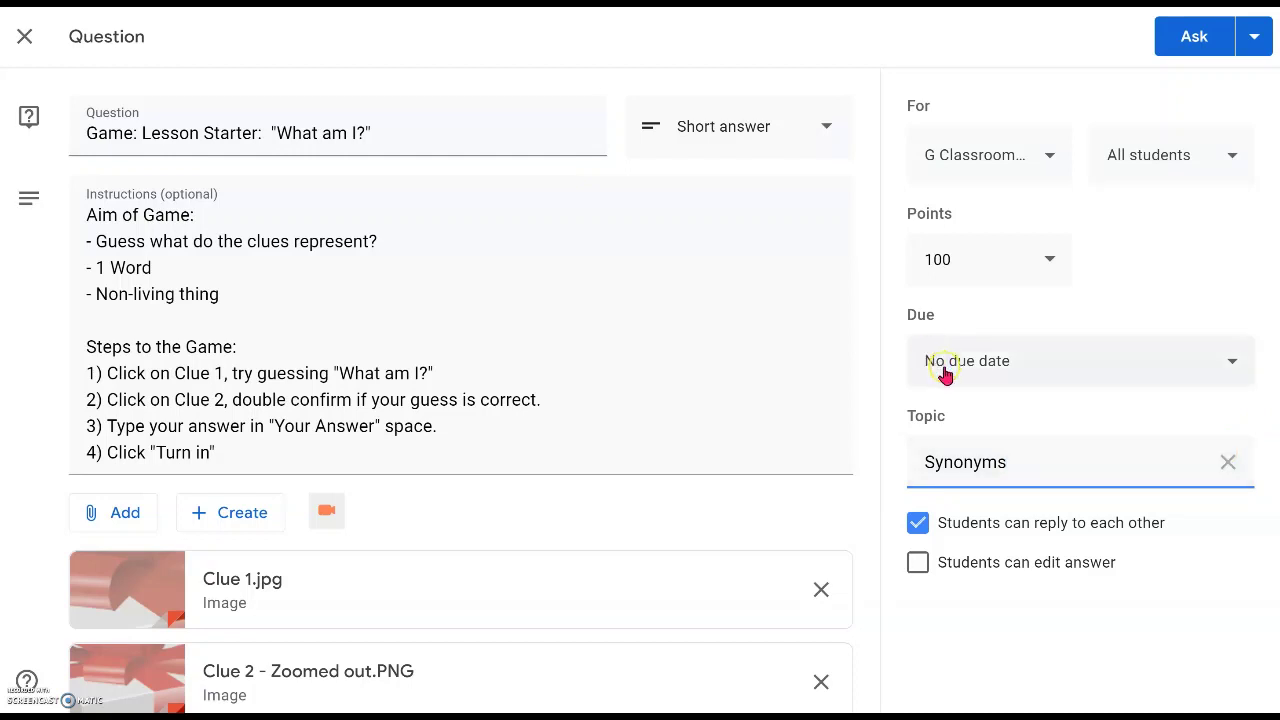
Change the question's points from 100 to 2
left_click(1052, 262)
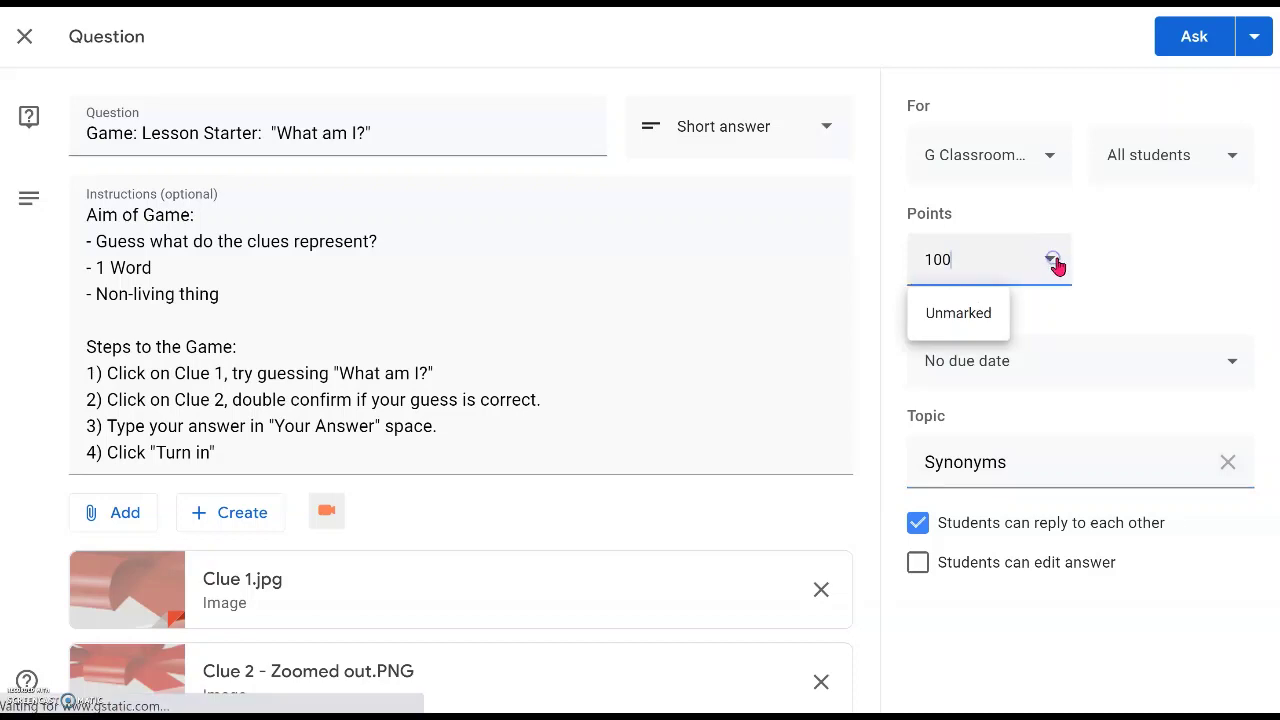
left_click_drag(989, 258, 909, 258)
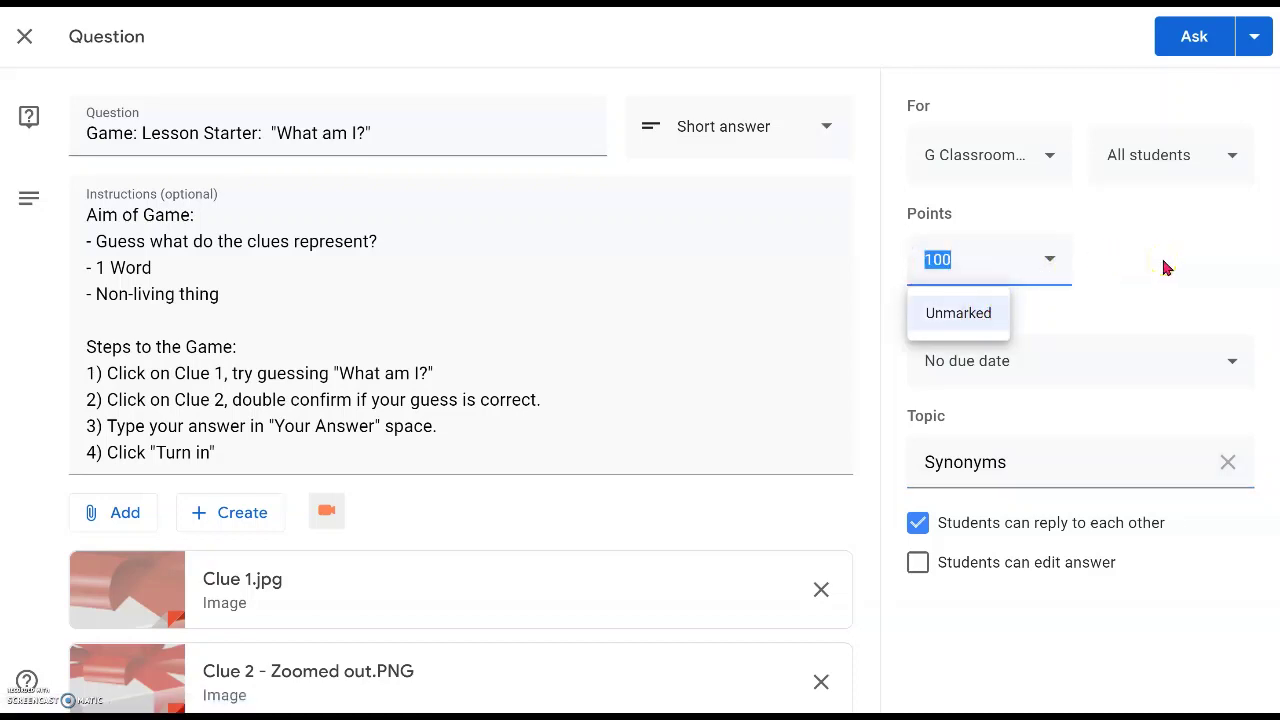
type("2")
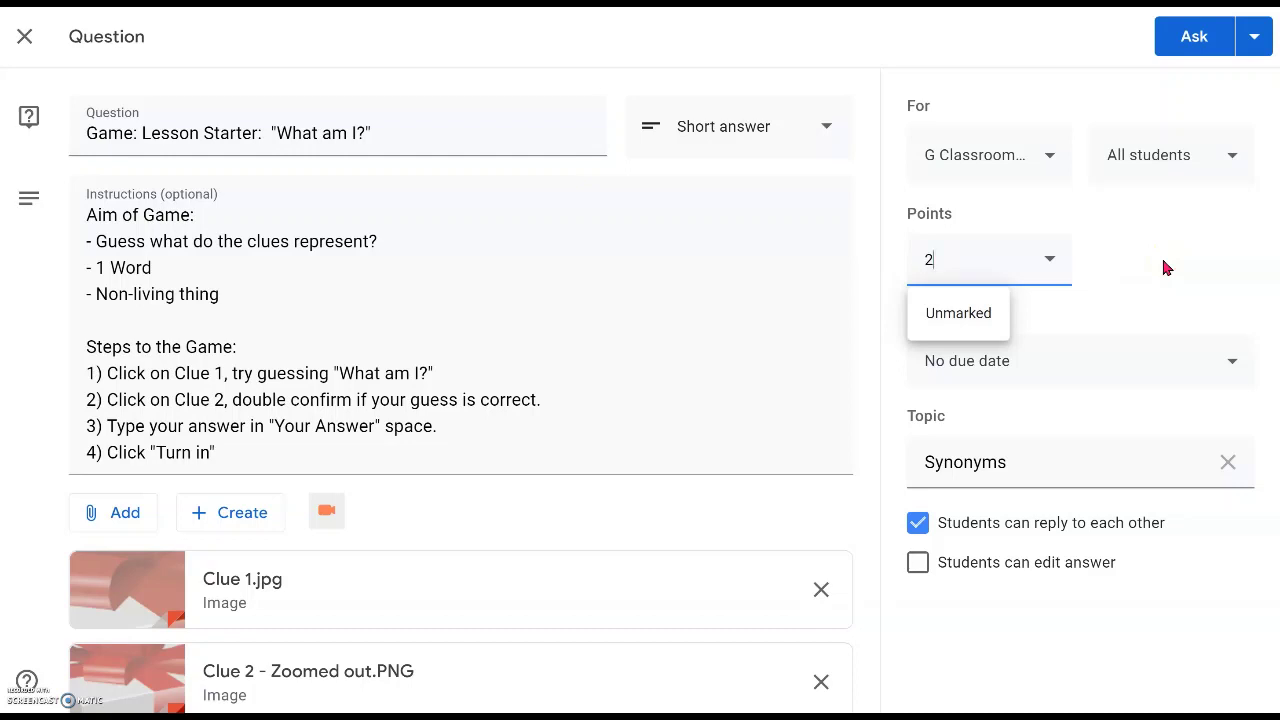
left_click(1189, 279)
Let students edit their answers, block replies to each other, and confirm All students assigned
left_click(918, 564)
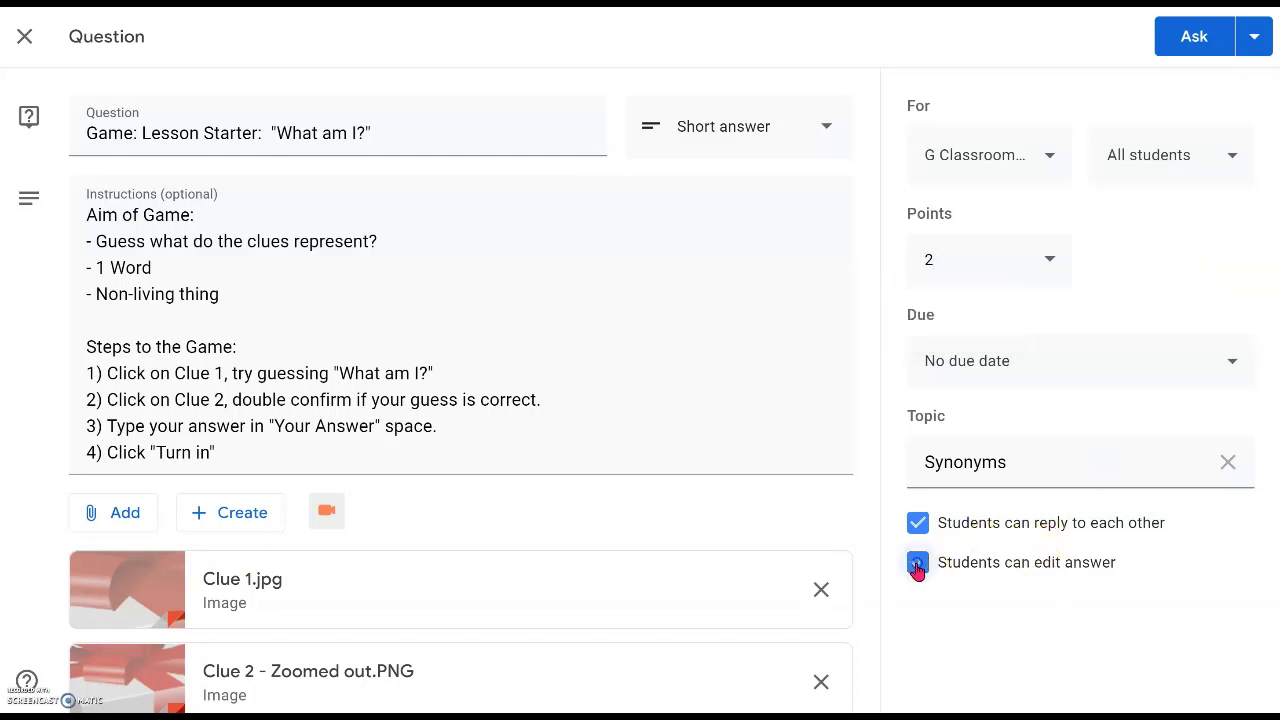
left_click(917, 527)
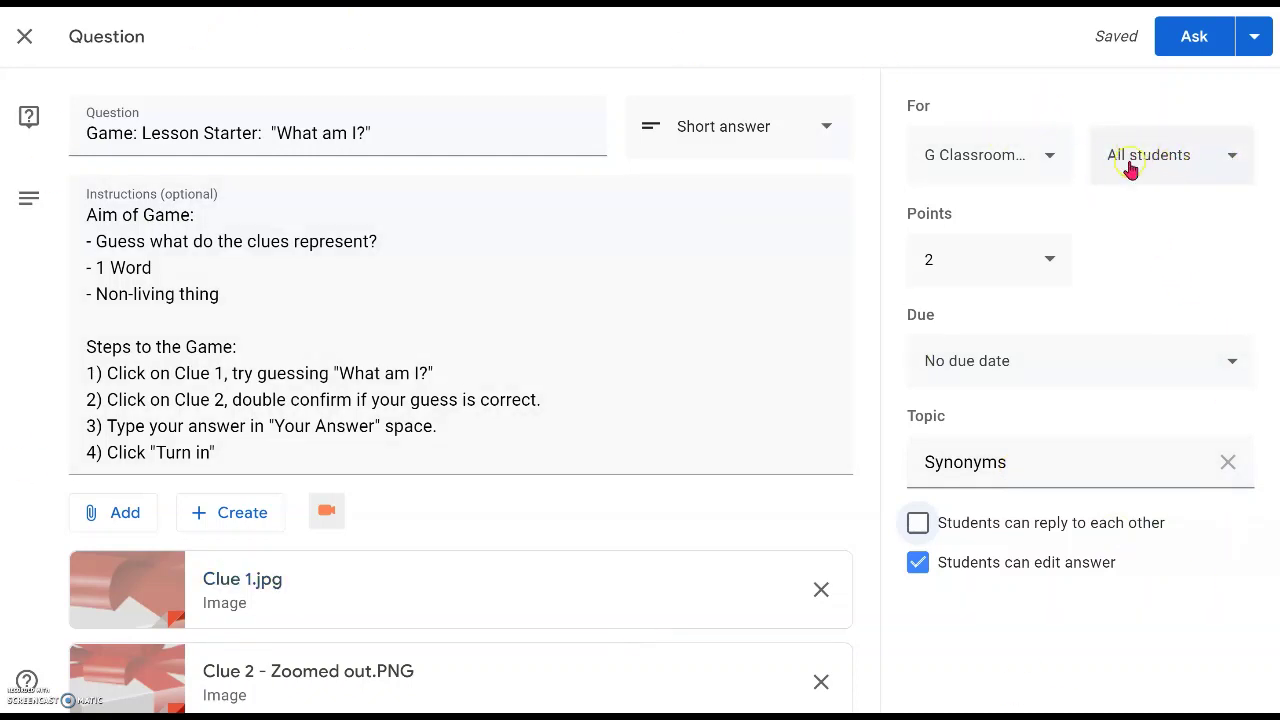
left_click(1230, 156)
left_click(1232, 160)
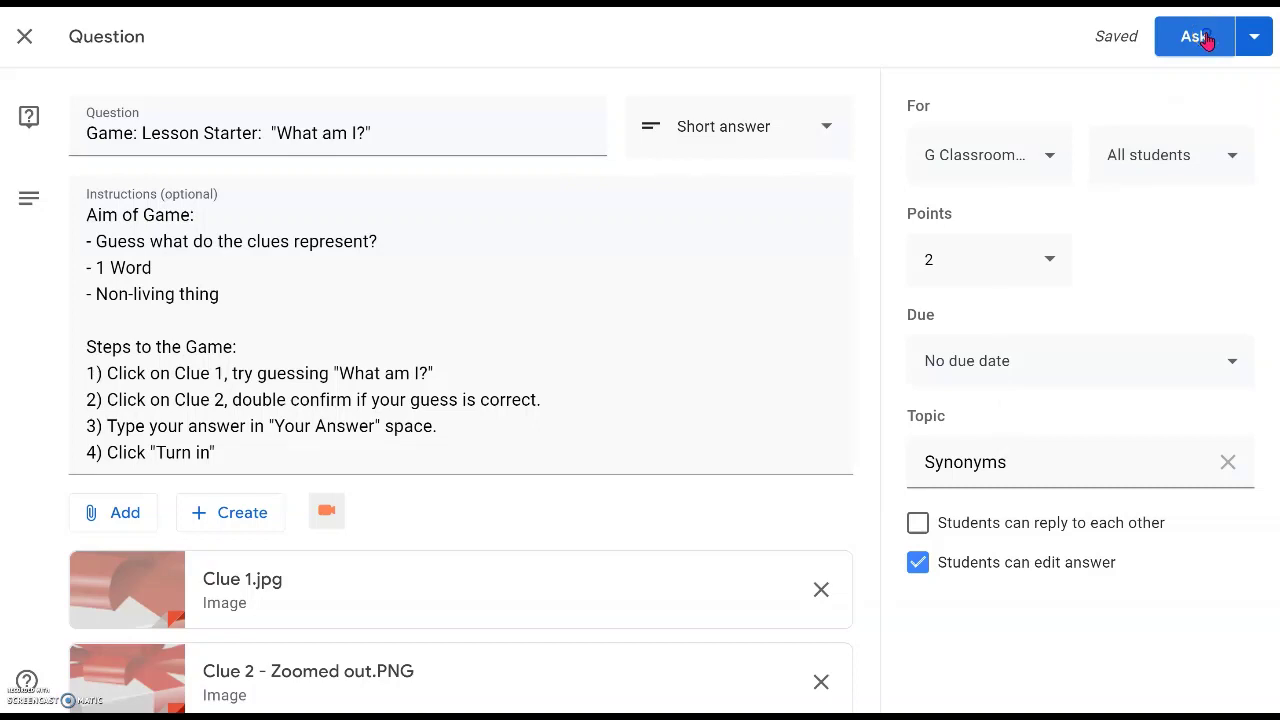
Post the 'What am I?' question to the G Classroom Tutorial - 2021 stream, confirming in the dialog
left_click(1205, 38)
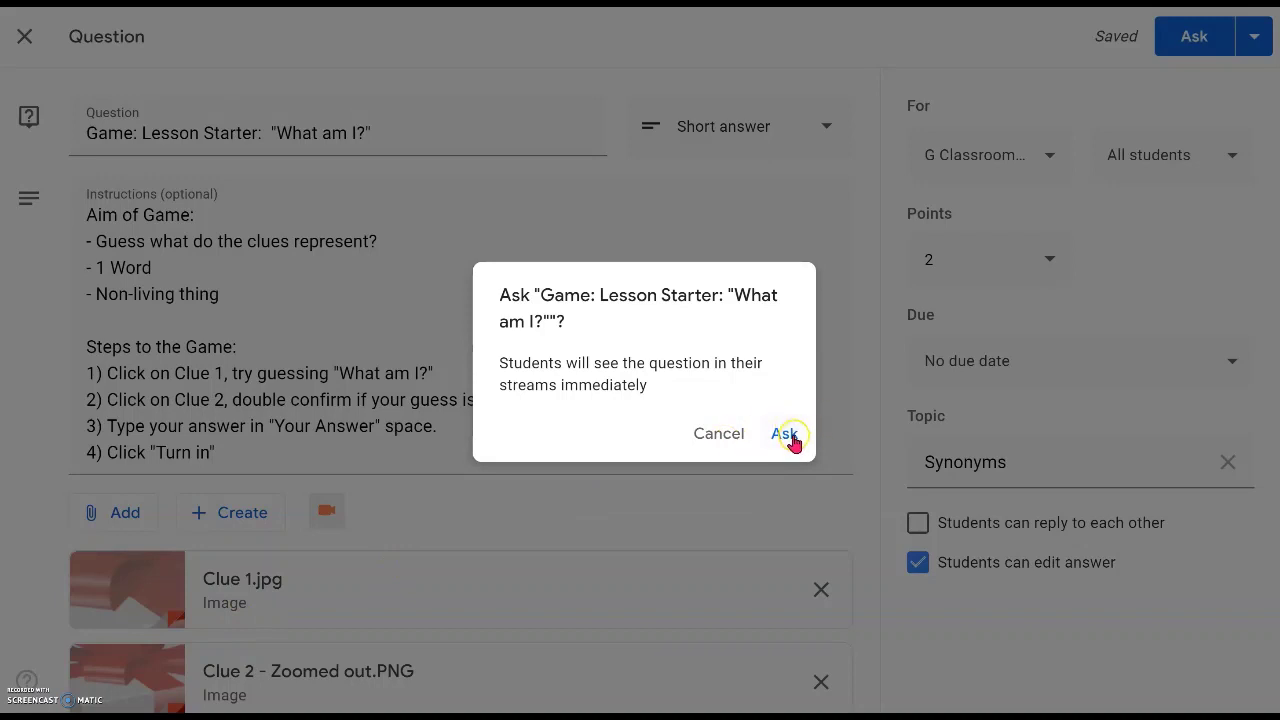
left_click(785, 434)
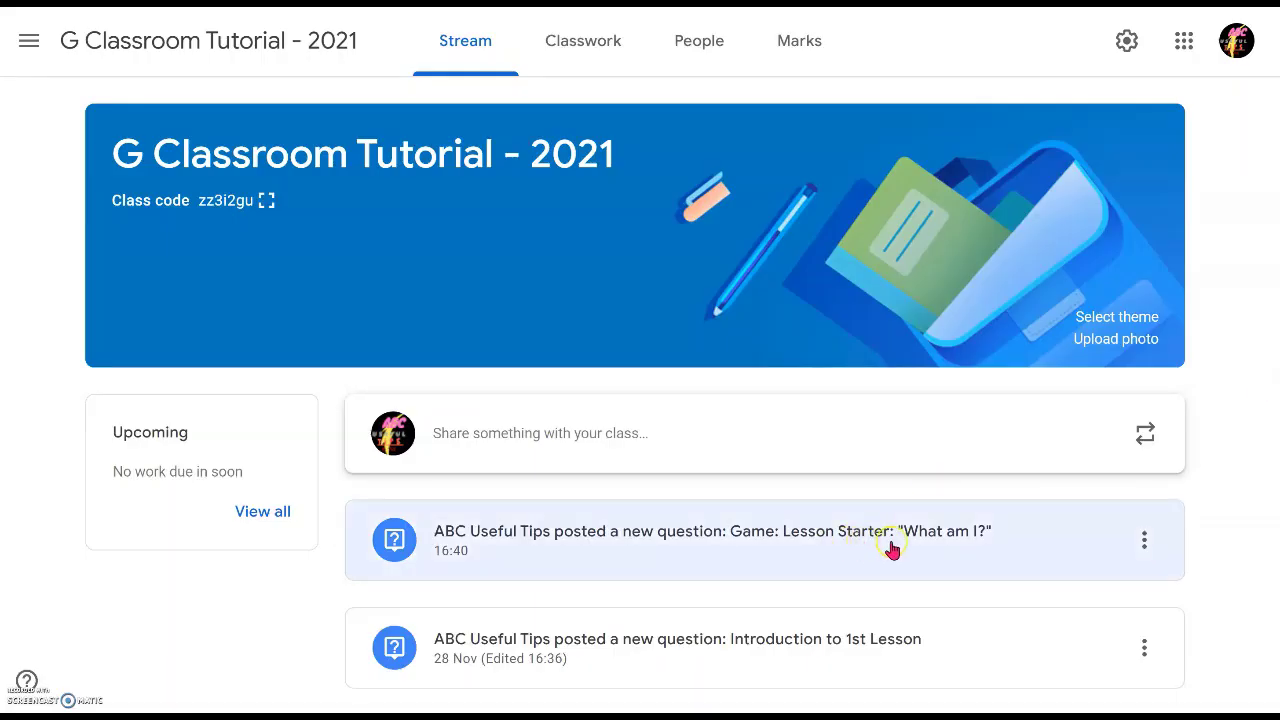
Open the posted question's Students' answers, then switch to its Question details tab
left_click(872, 552)
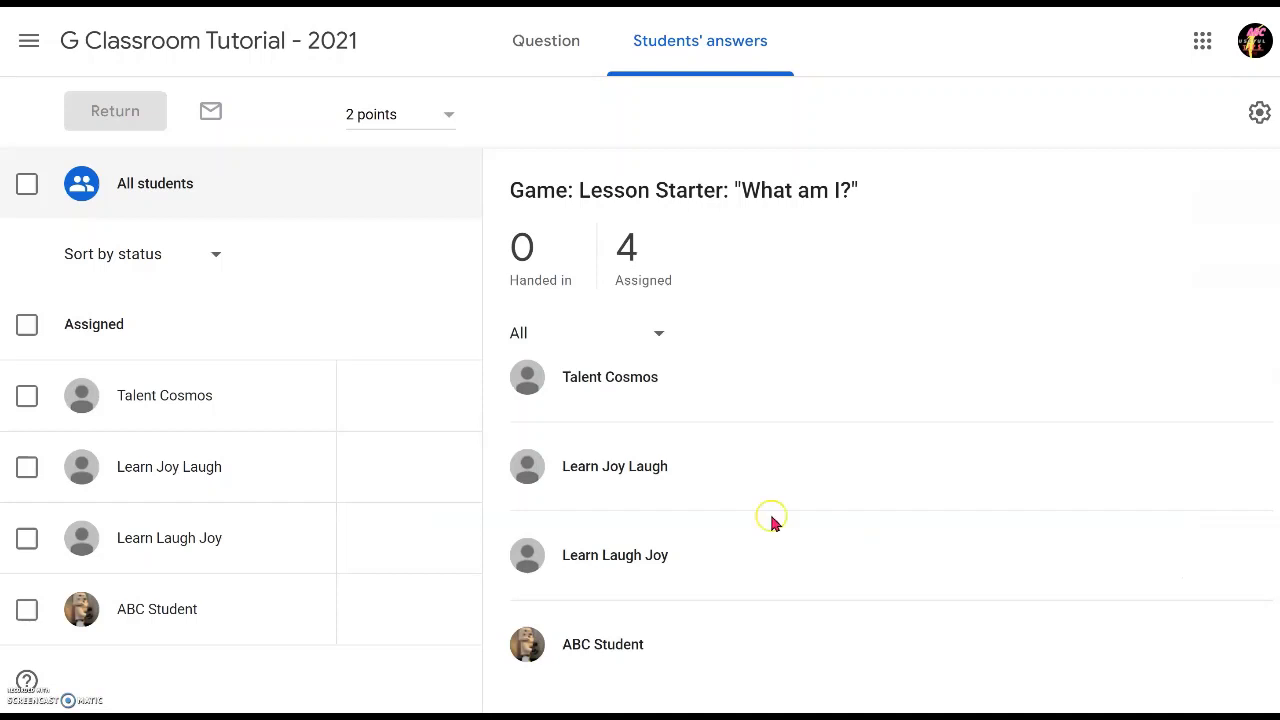
left_click(548, 42)
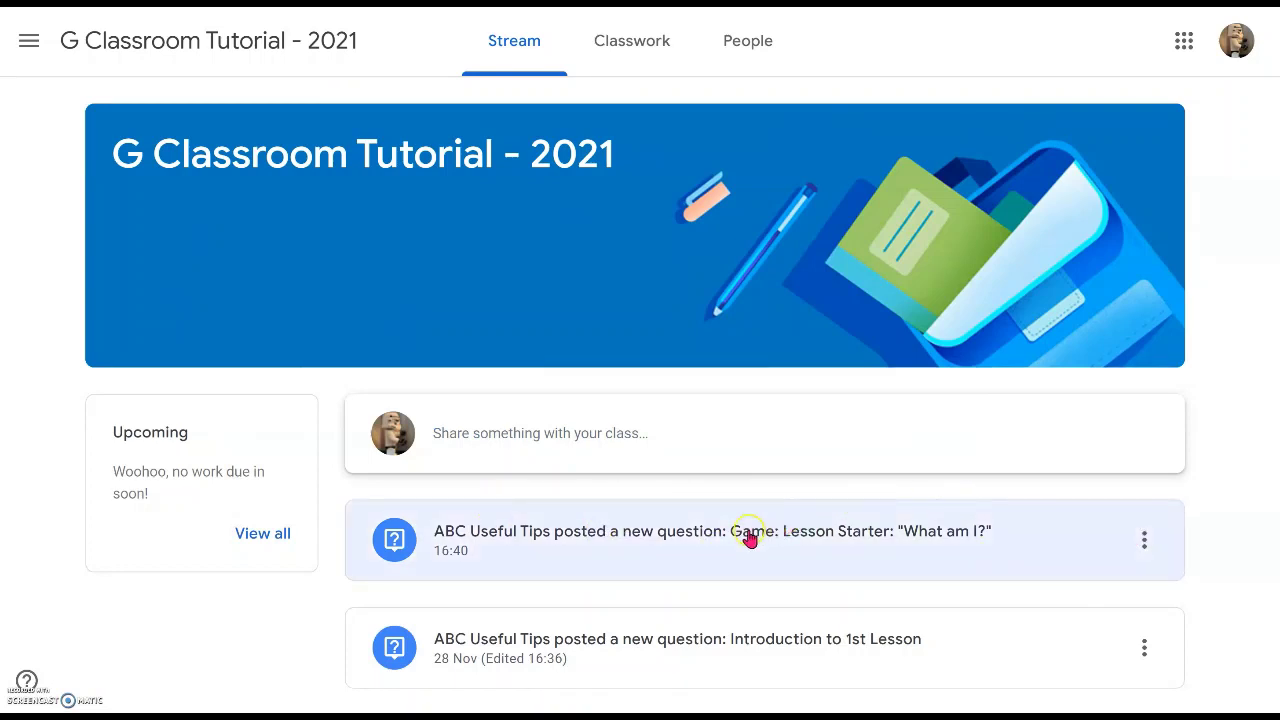
As the student, preview Clue 1.jpg and Clue 2 - Zoomed out.PNG, then select the answer field
left_click(860, 542)
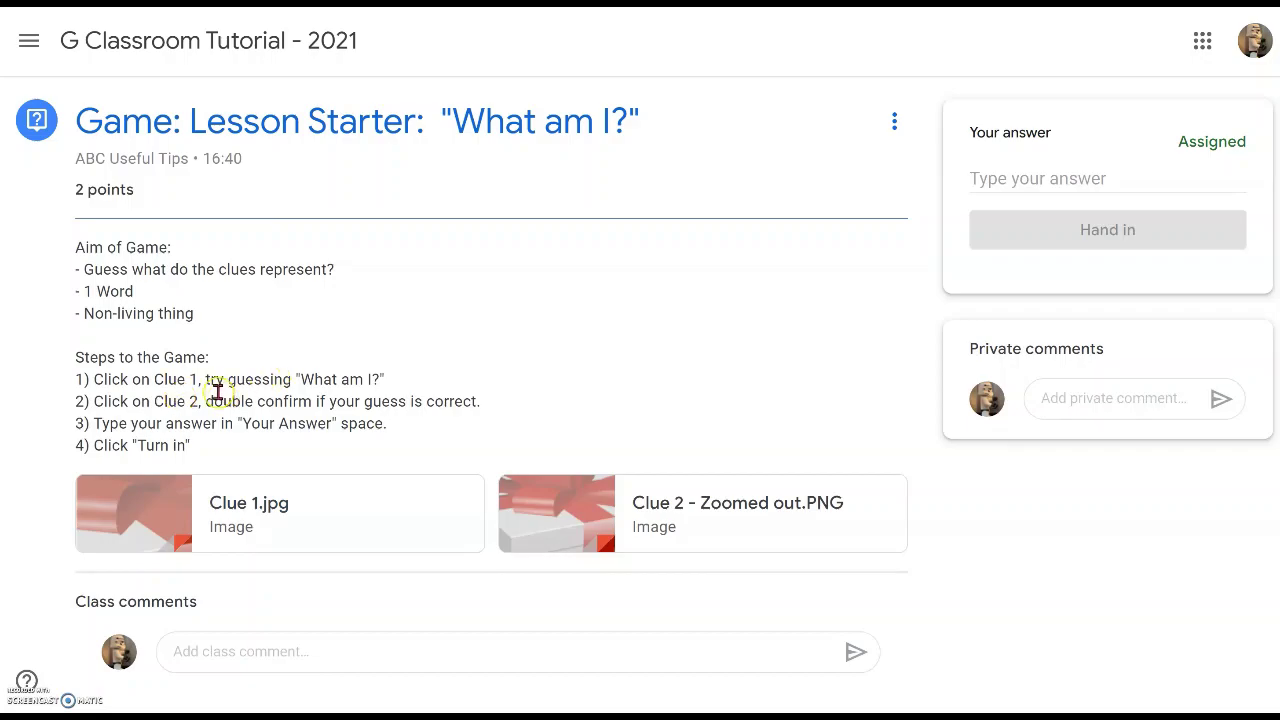
left_click(258, 506)
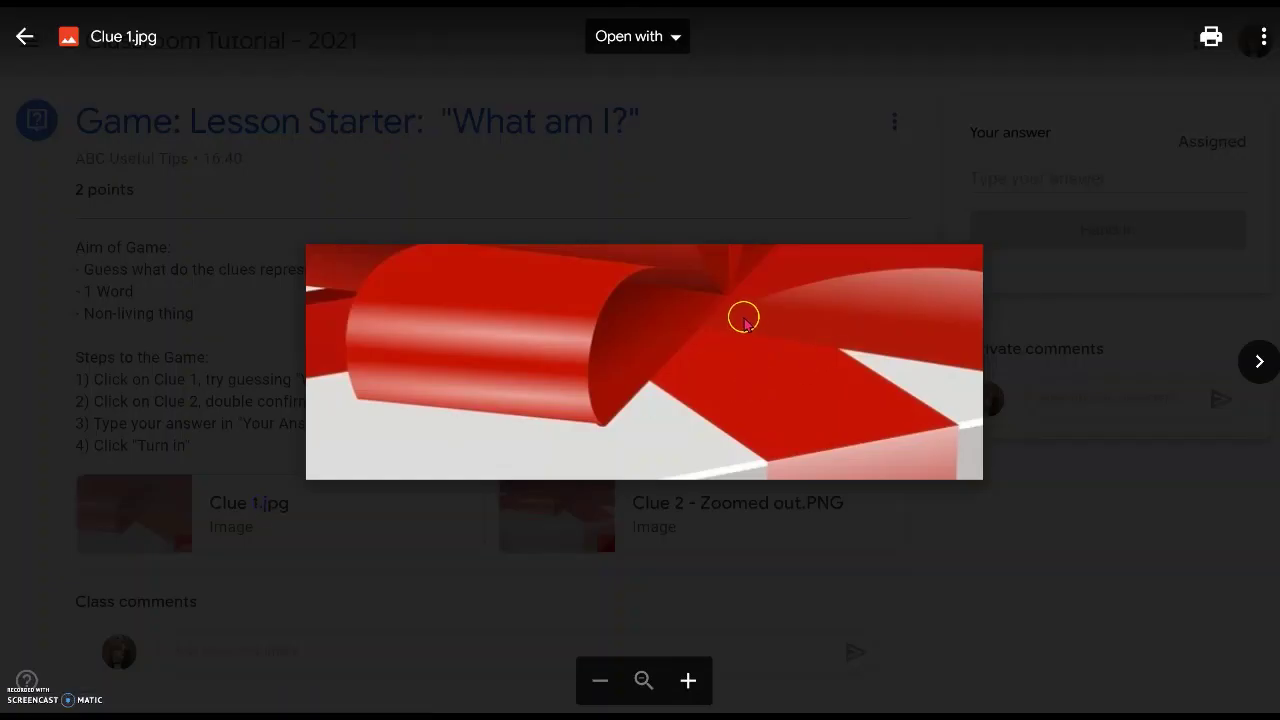
left_click(24, 36)
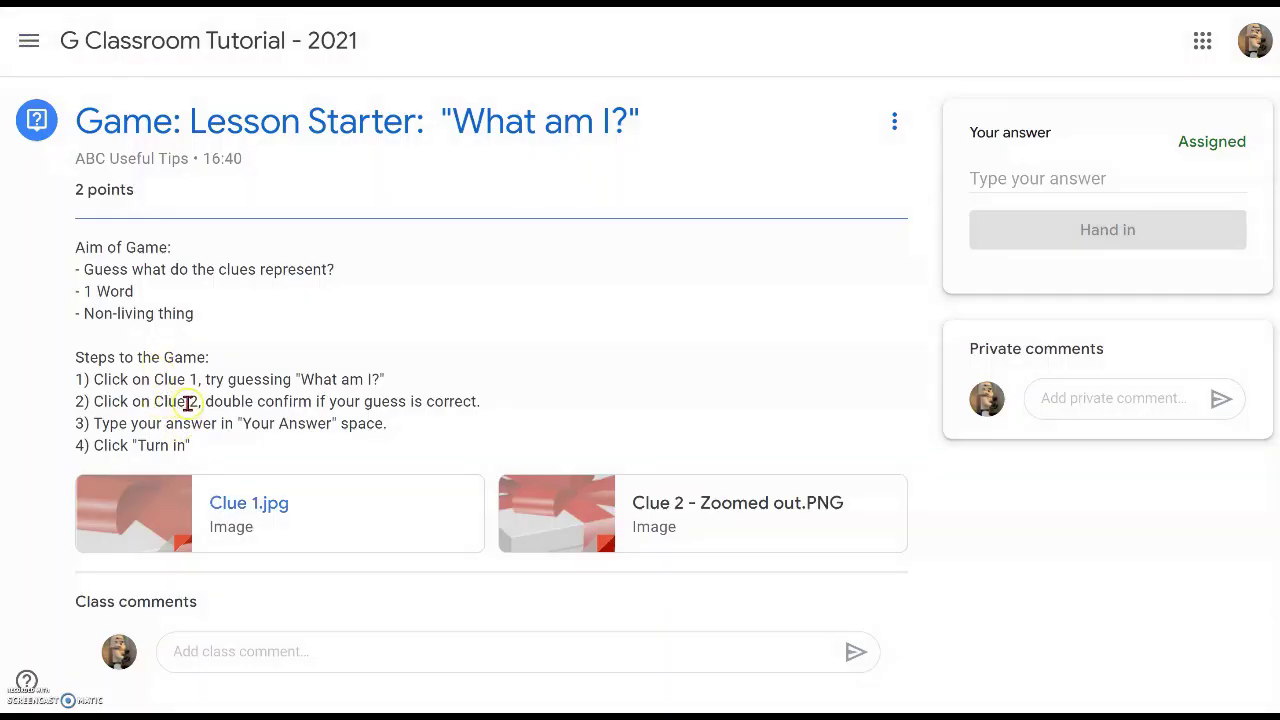
left_click(703, 529)
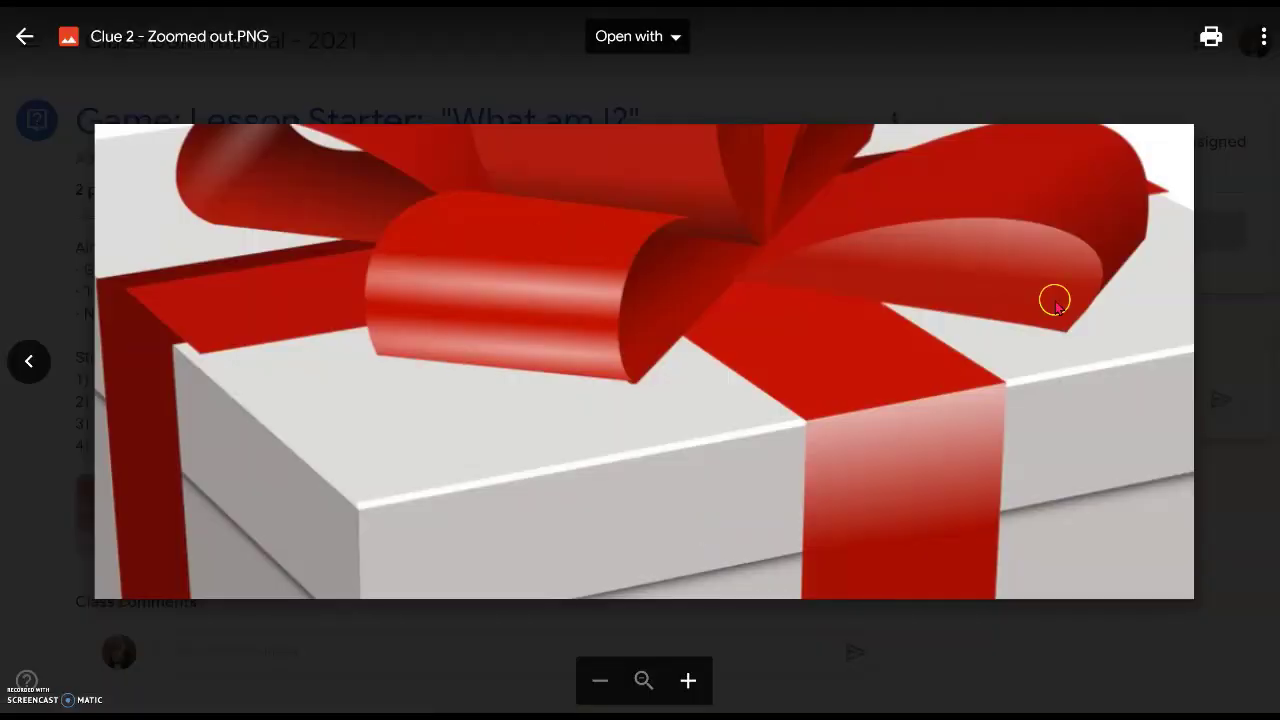
left_click(24, 36)
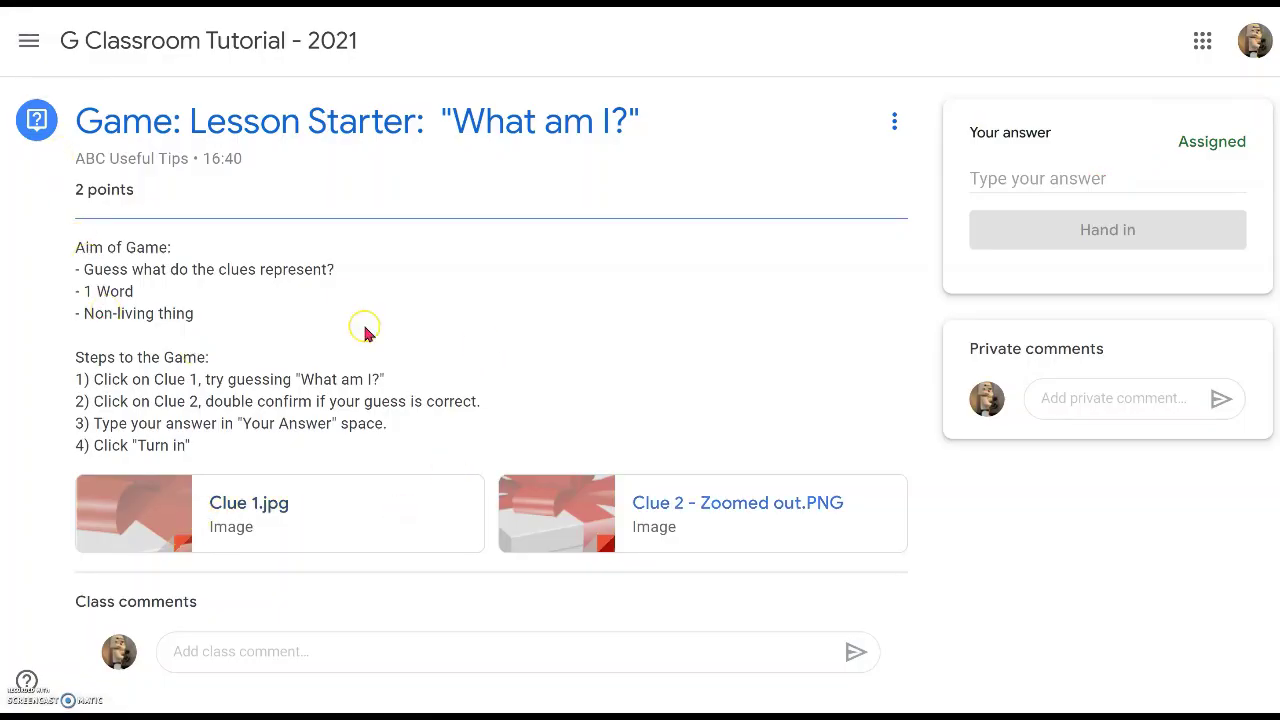
left_click(1122, 185)
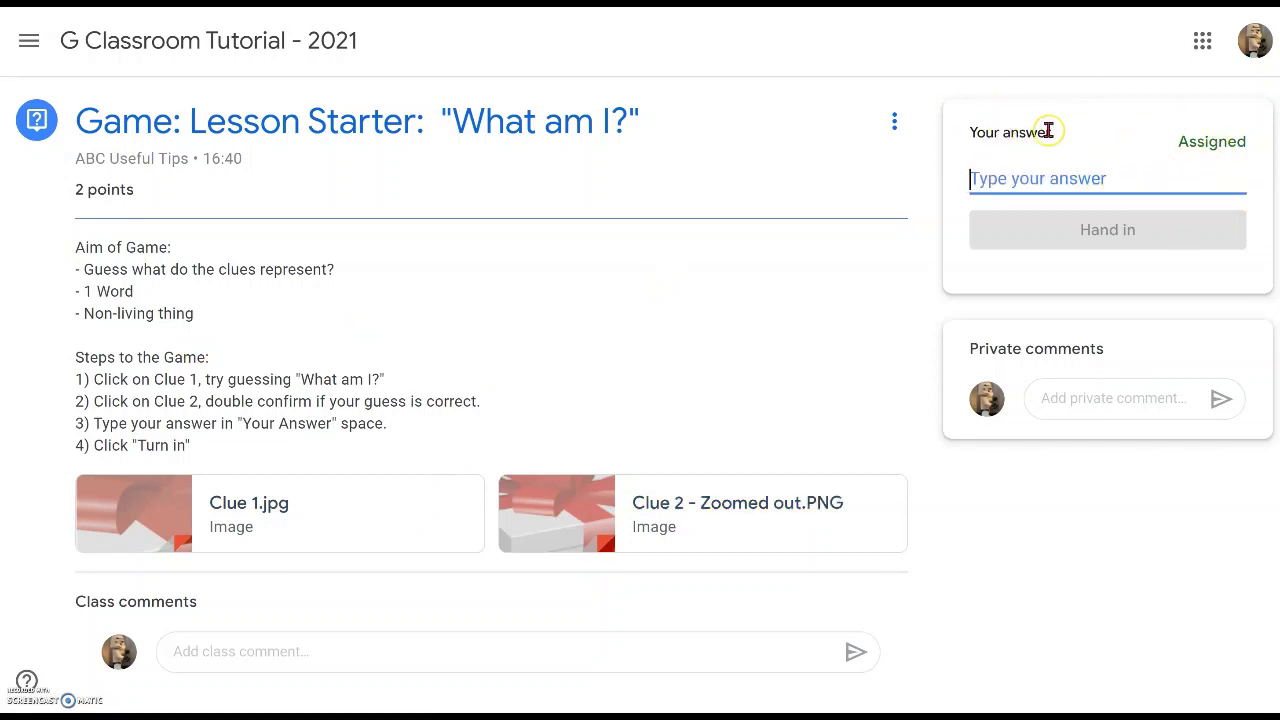
Hand in the answer Gift, then edit it to Present and hand it in again
type("Gift")
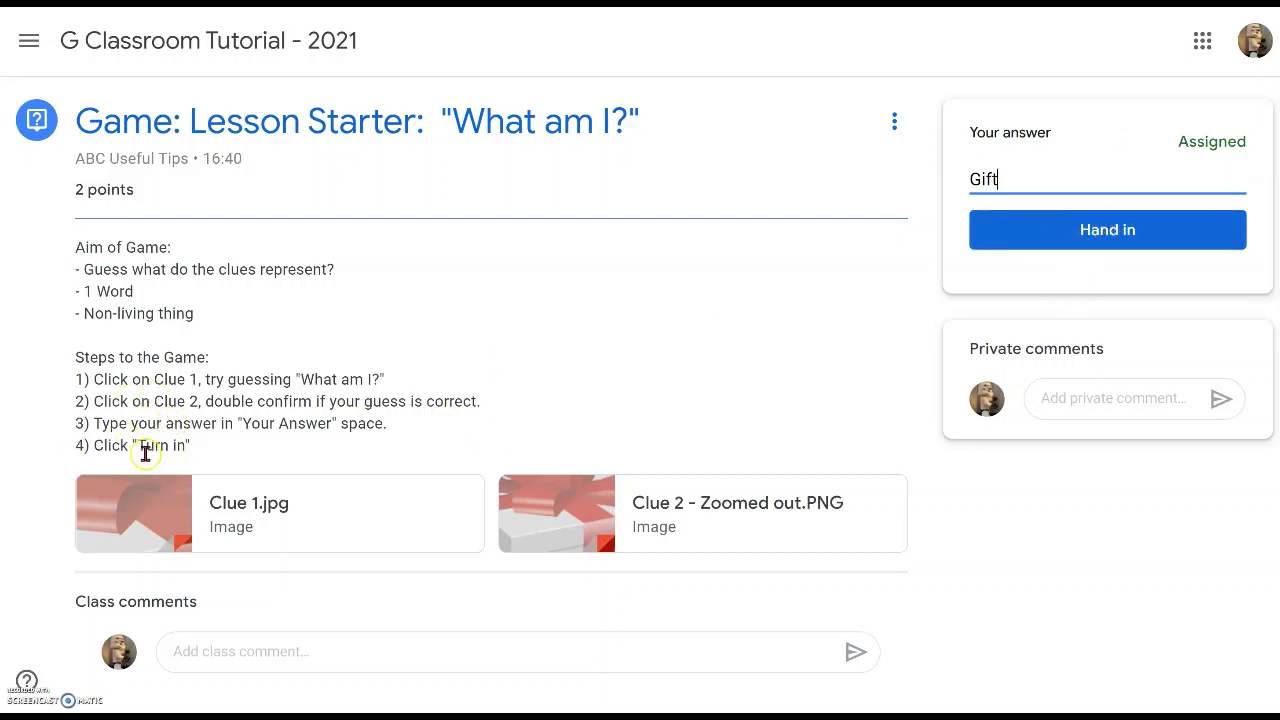
left_click(1115, 240)
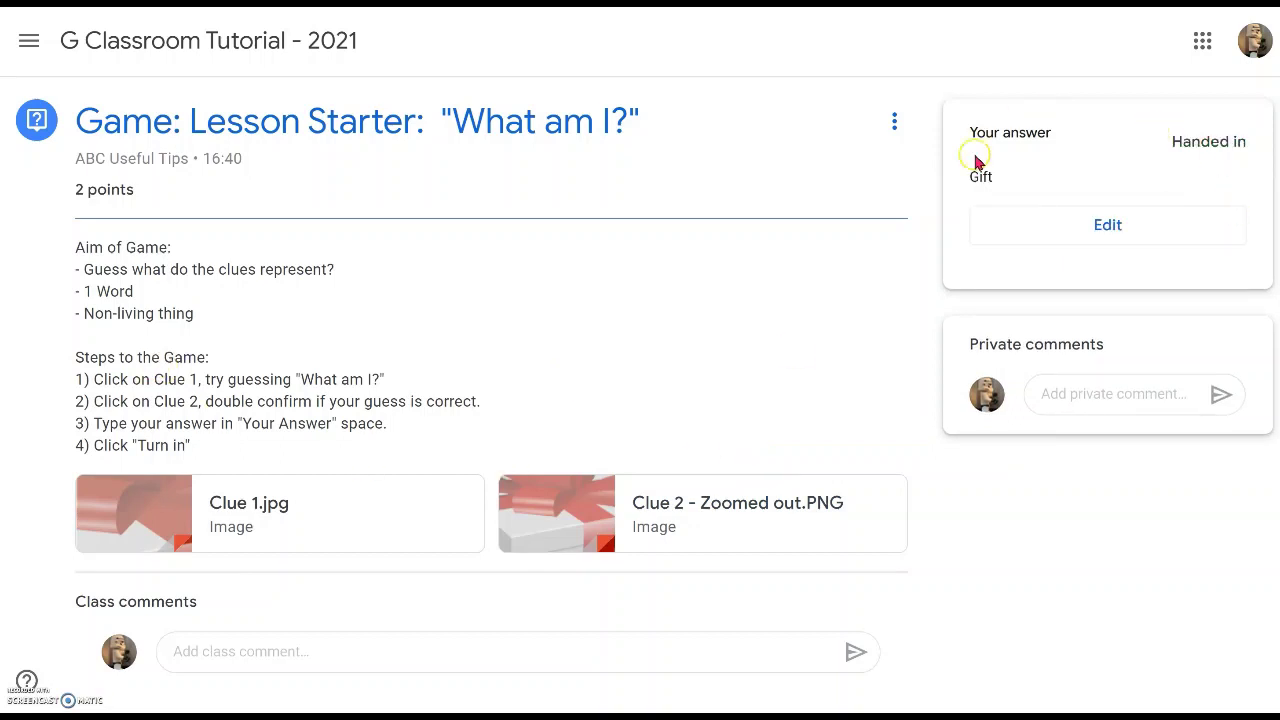
left_click(1120, 228)
left_click(1035, 176)
type("& Present")
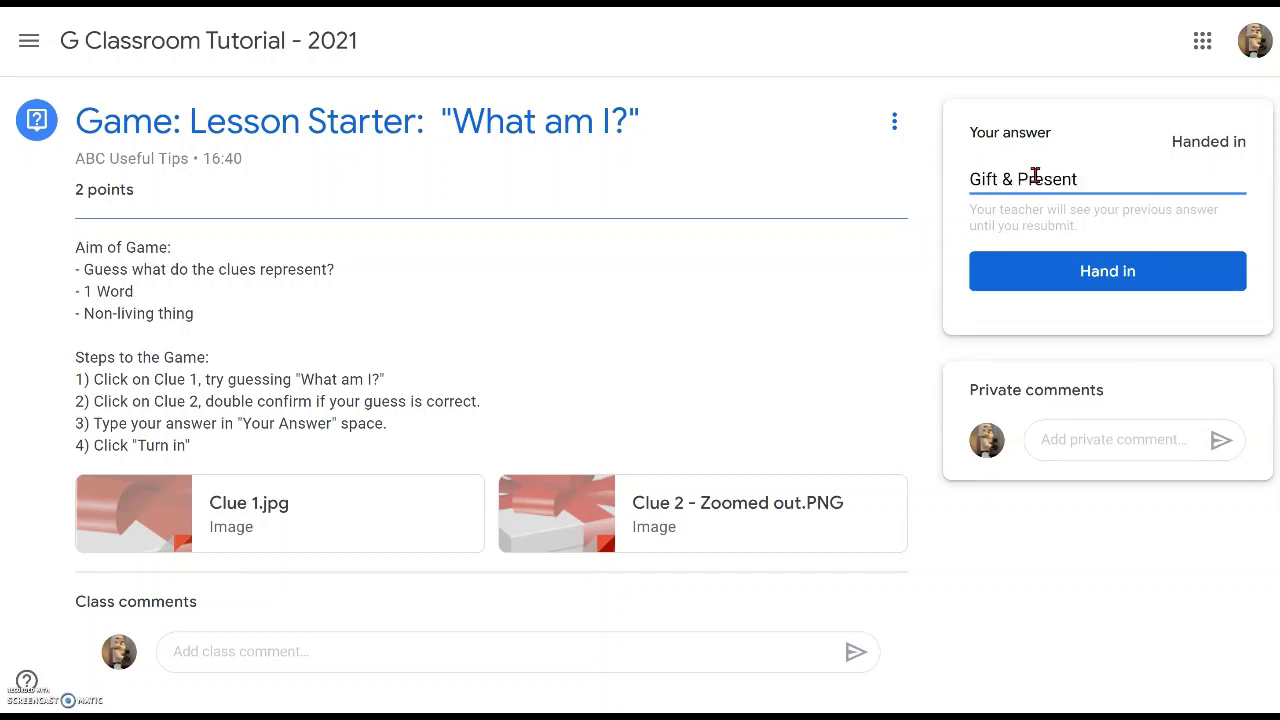
left_click(999, 176)
left_click_drag(1012, 176, 972, 178)
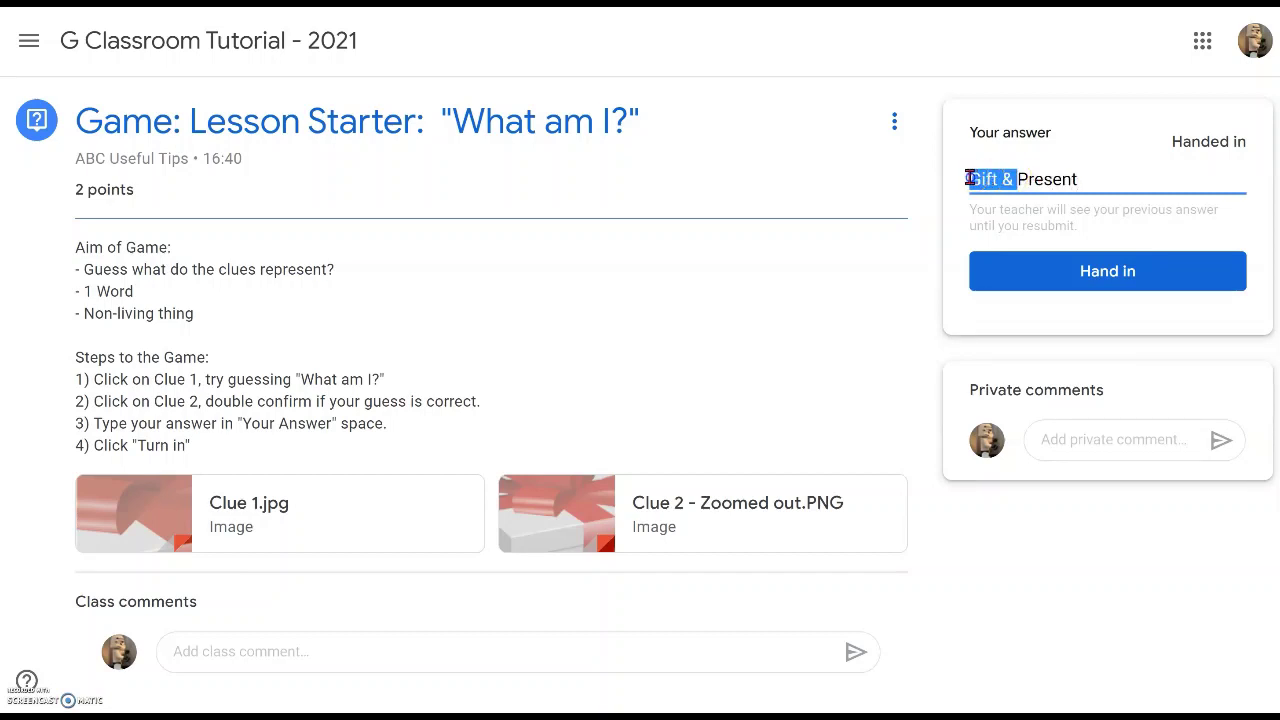
key("BackSpace")
left_click(1163, 265)
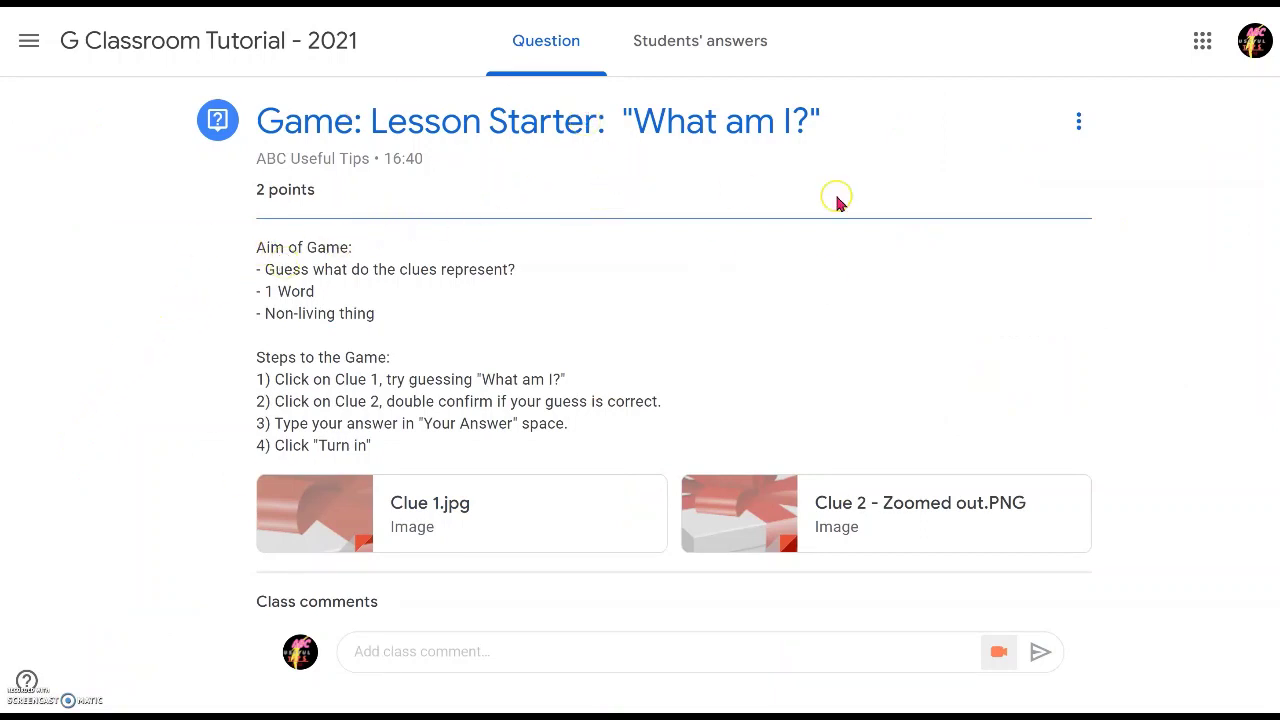
In Students' answers, give the student's handed-in answer a draft grade of 2/2
left_click(704, 42)
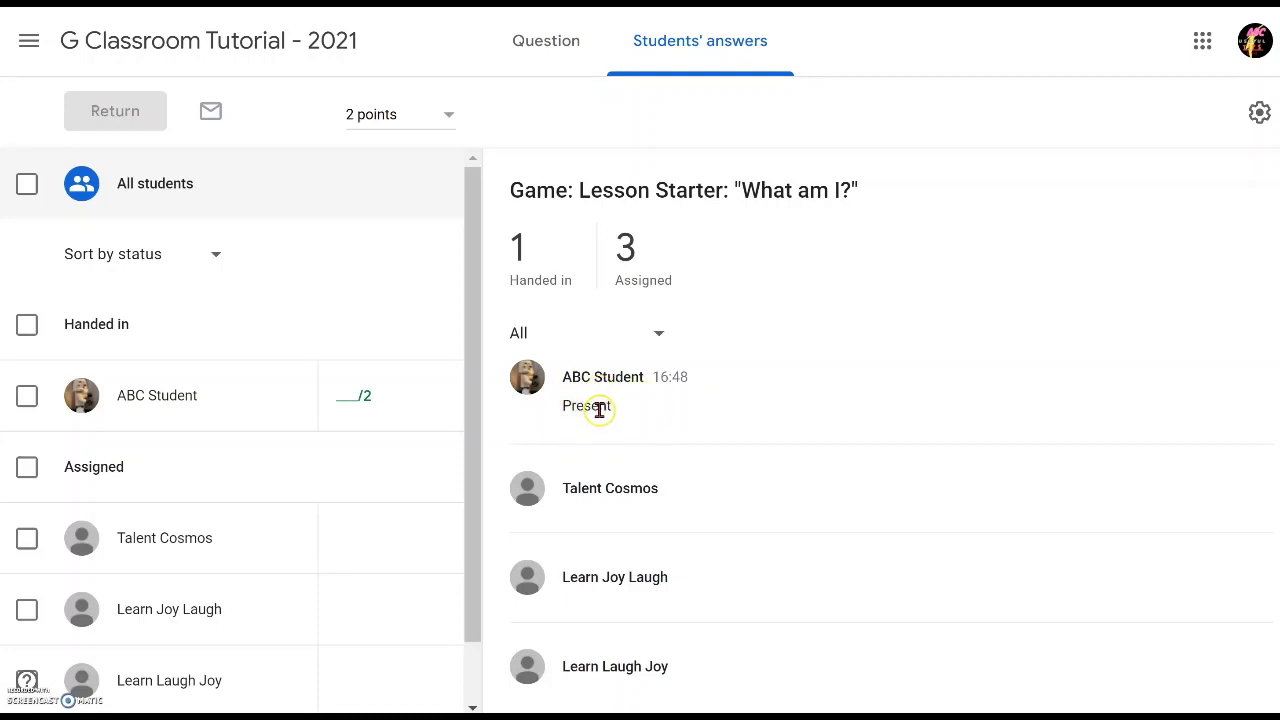
left_click(357, 397)
type("2")
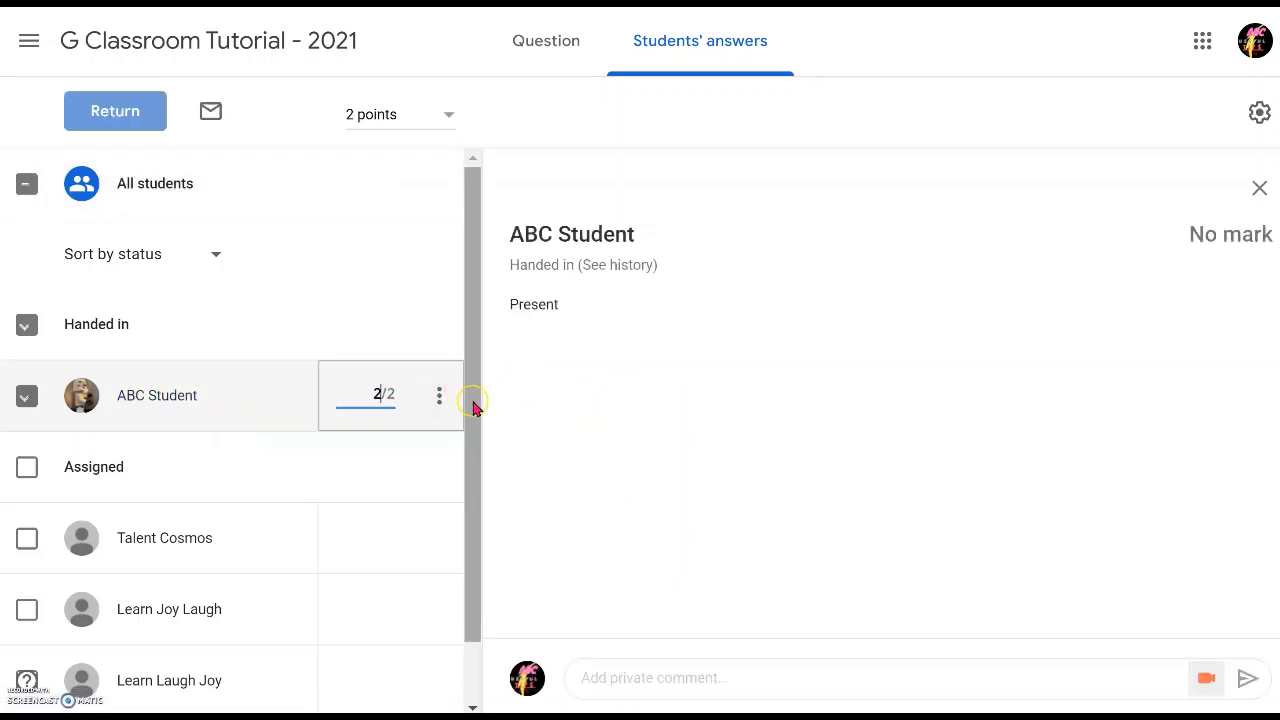
left_click(692, 380)
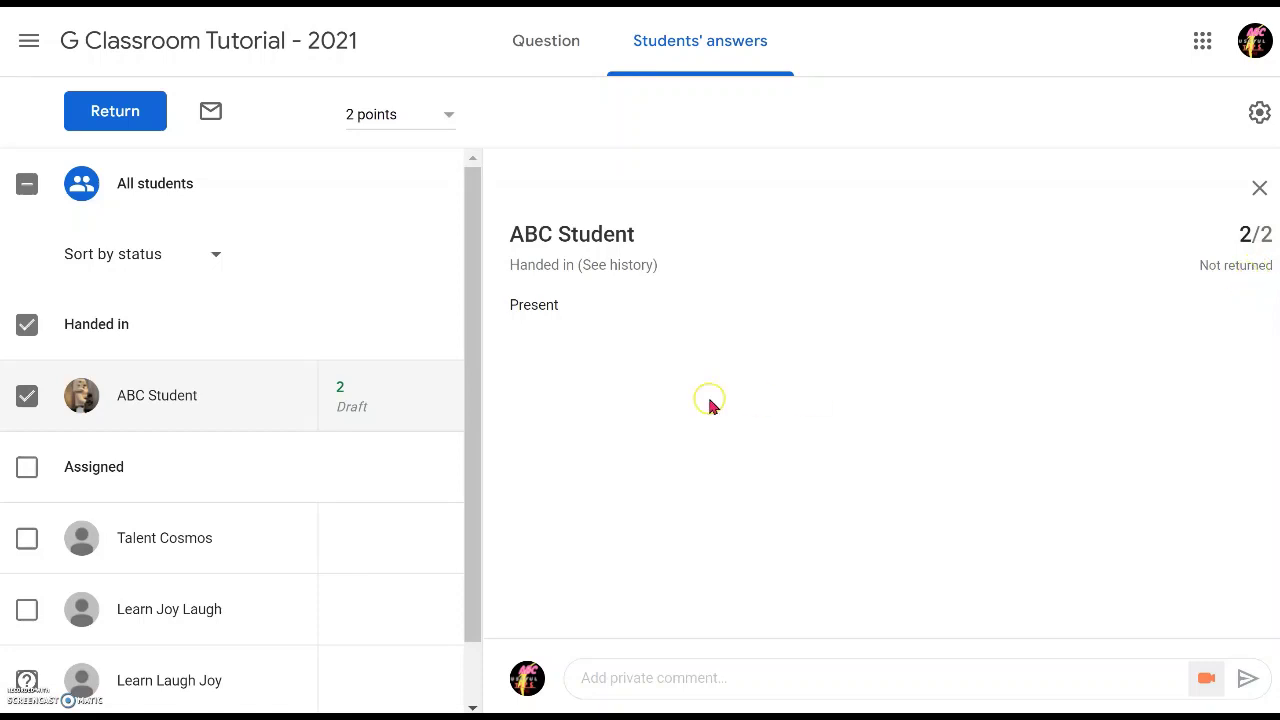
Send the private comment 'Good Job!', select the student's submission, and choose Return
left_click(613, 677)
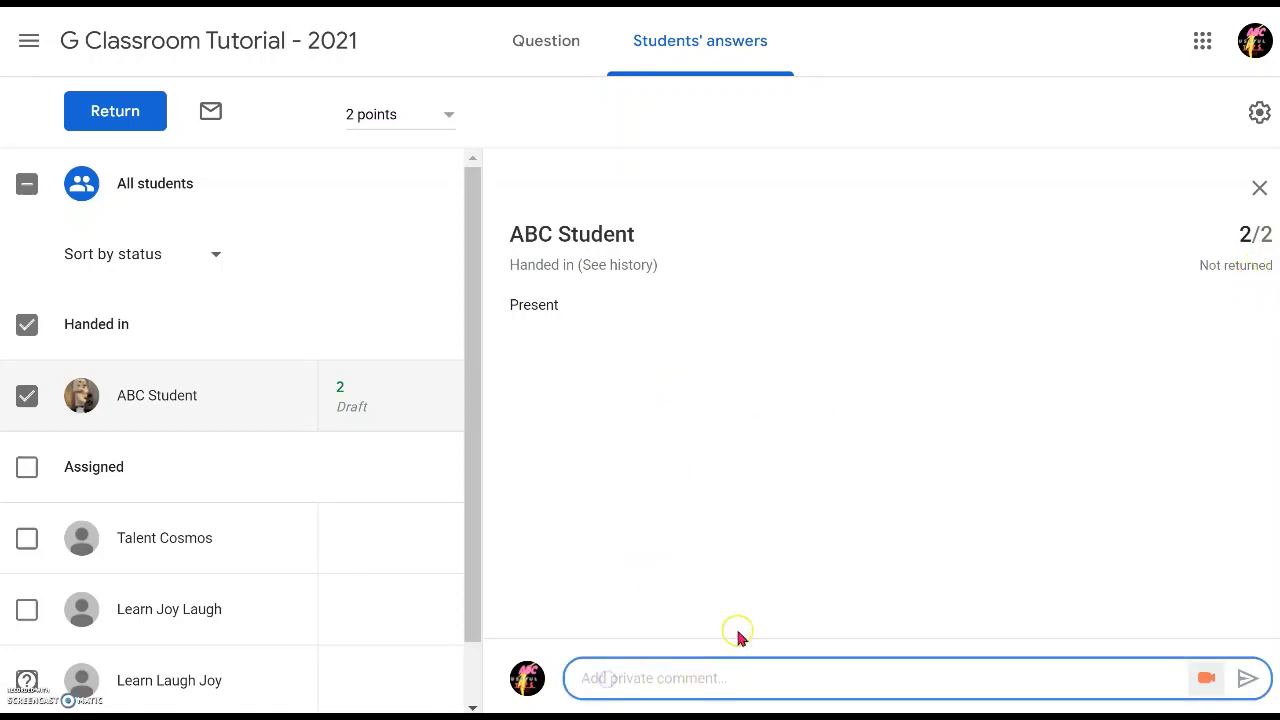
type("Good")
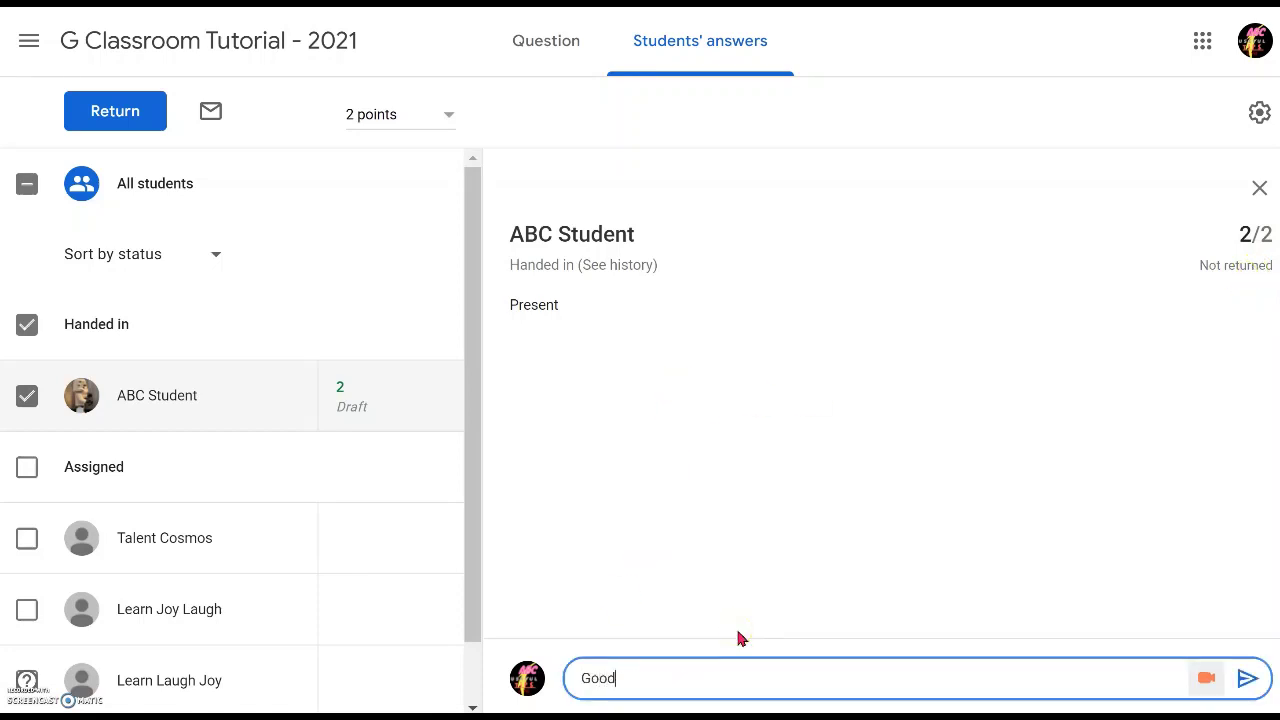
type(" Job!")
left_click(1246, 679)
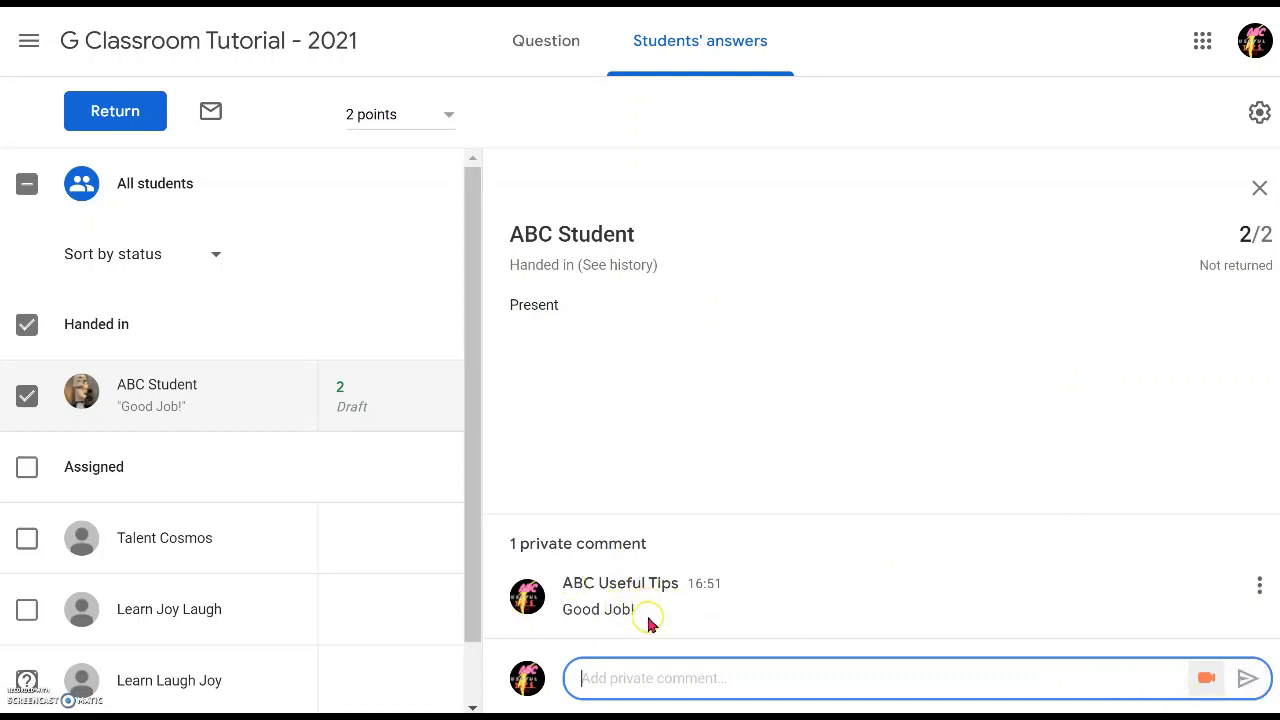
left_click(28, 394)
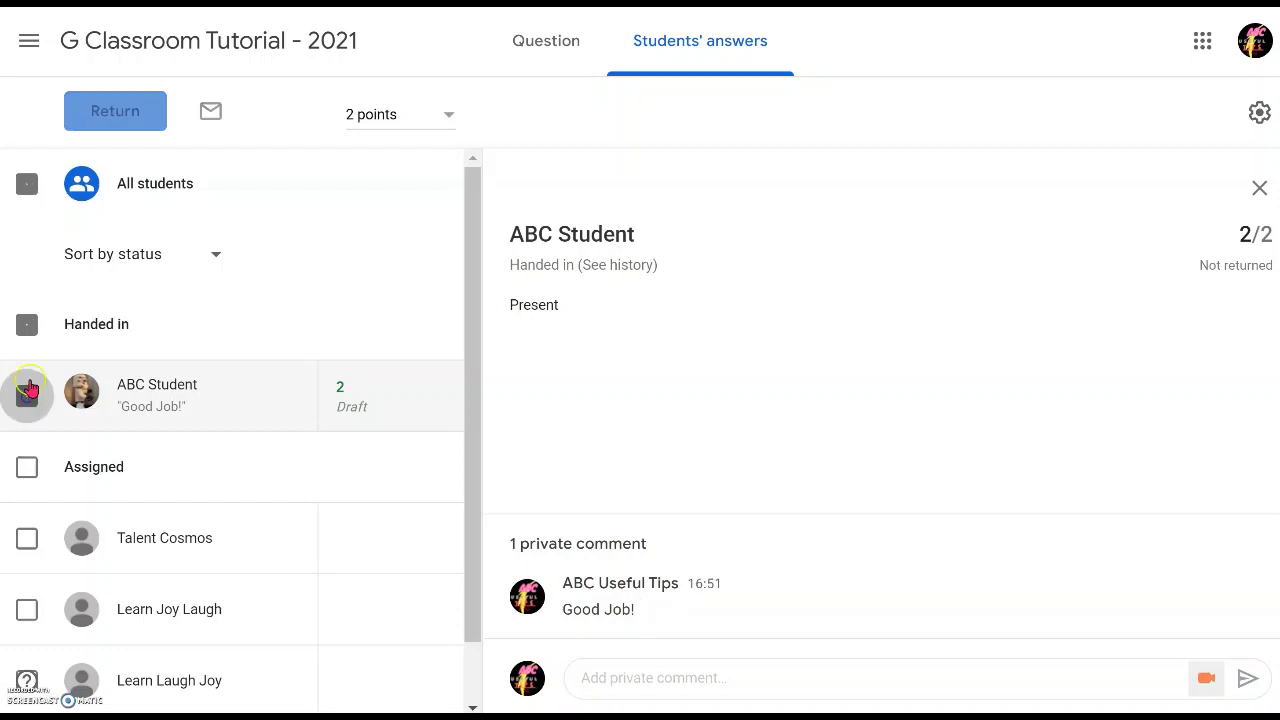
left_click(27, 396)
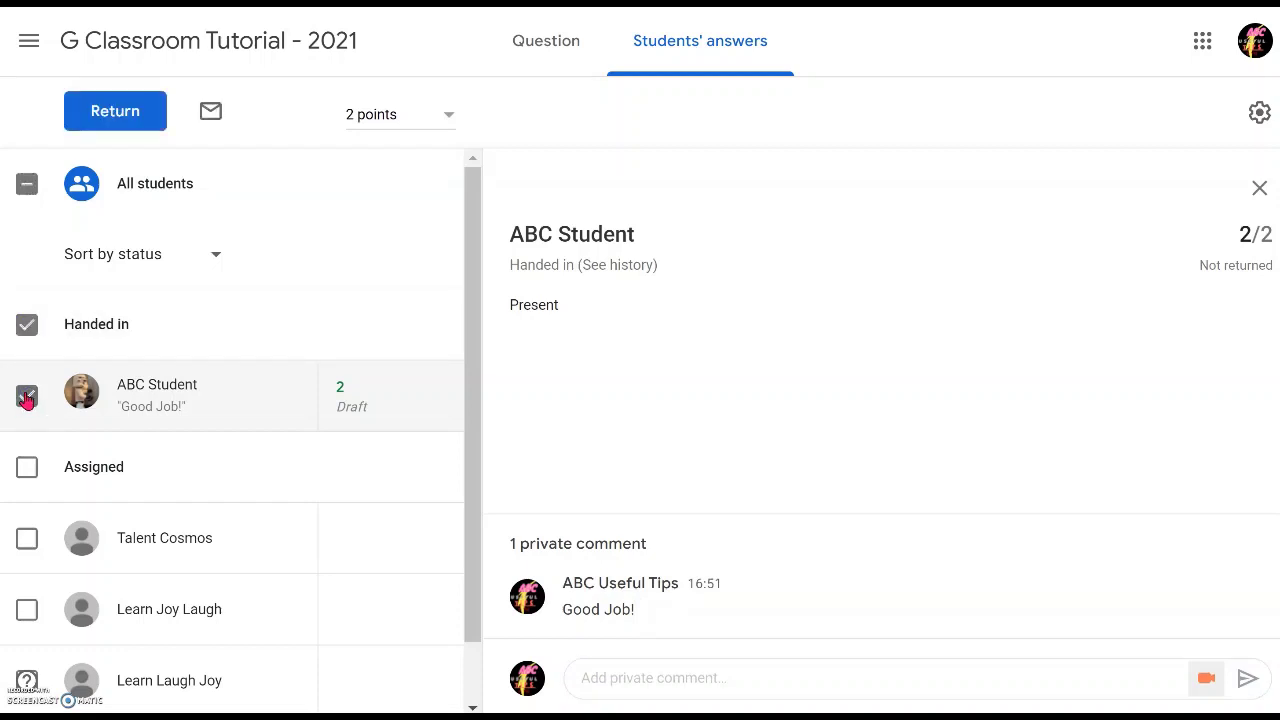
left_click(116, 110)
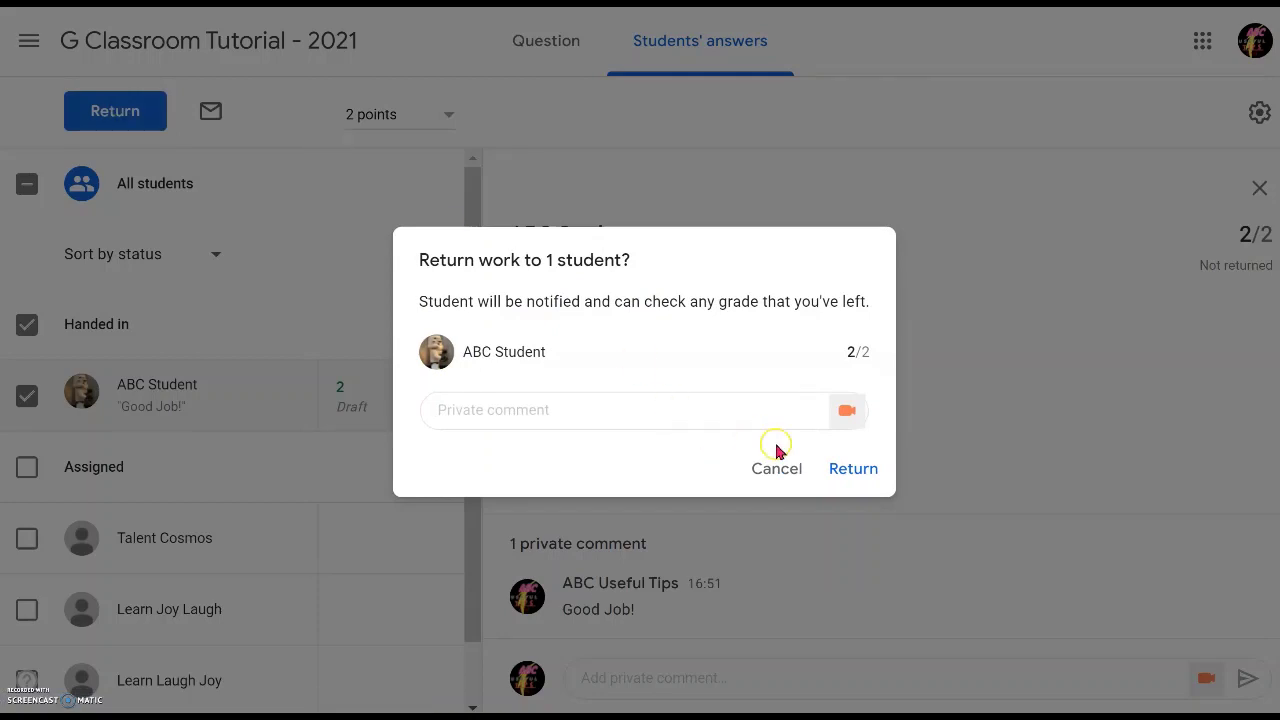
Confirm returning the work to 1 student so it shows as Marked 2/2
left_click(838, 474)
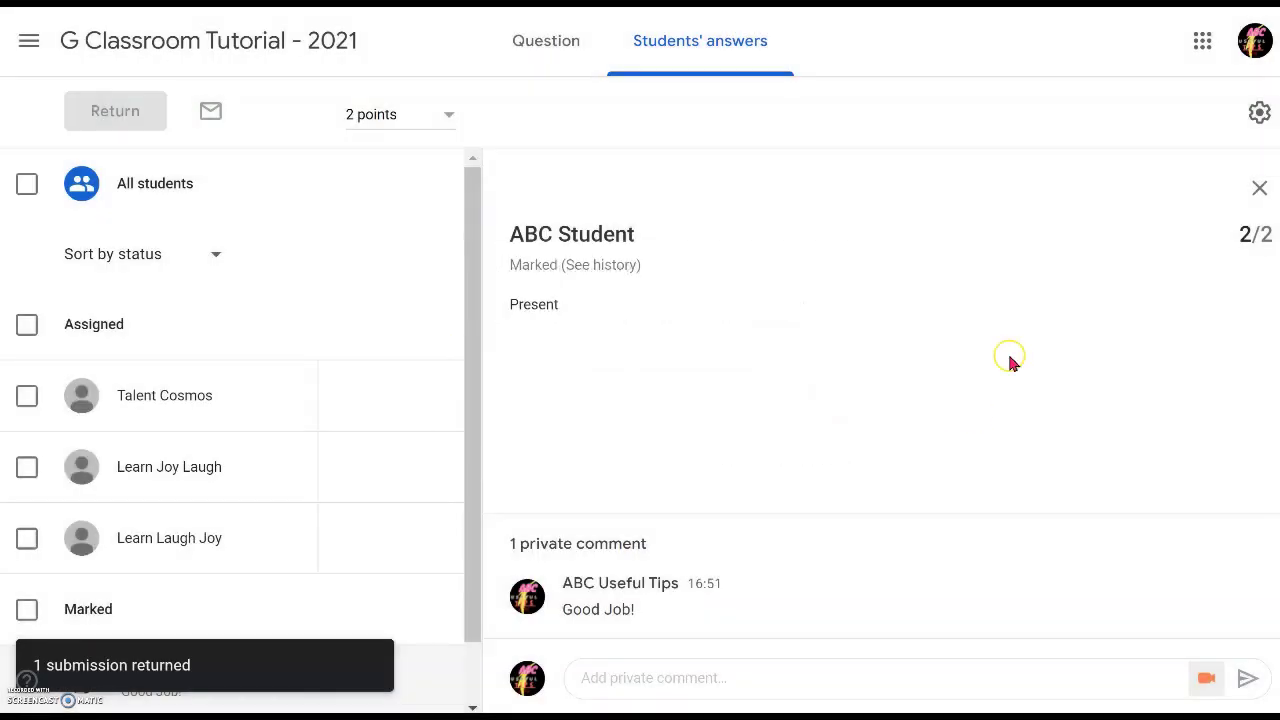
scroll(223, 437, "down", 1)
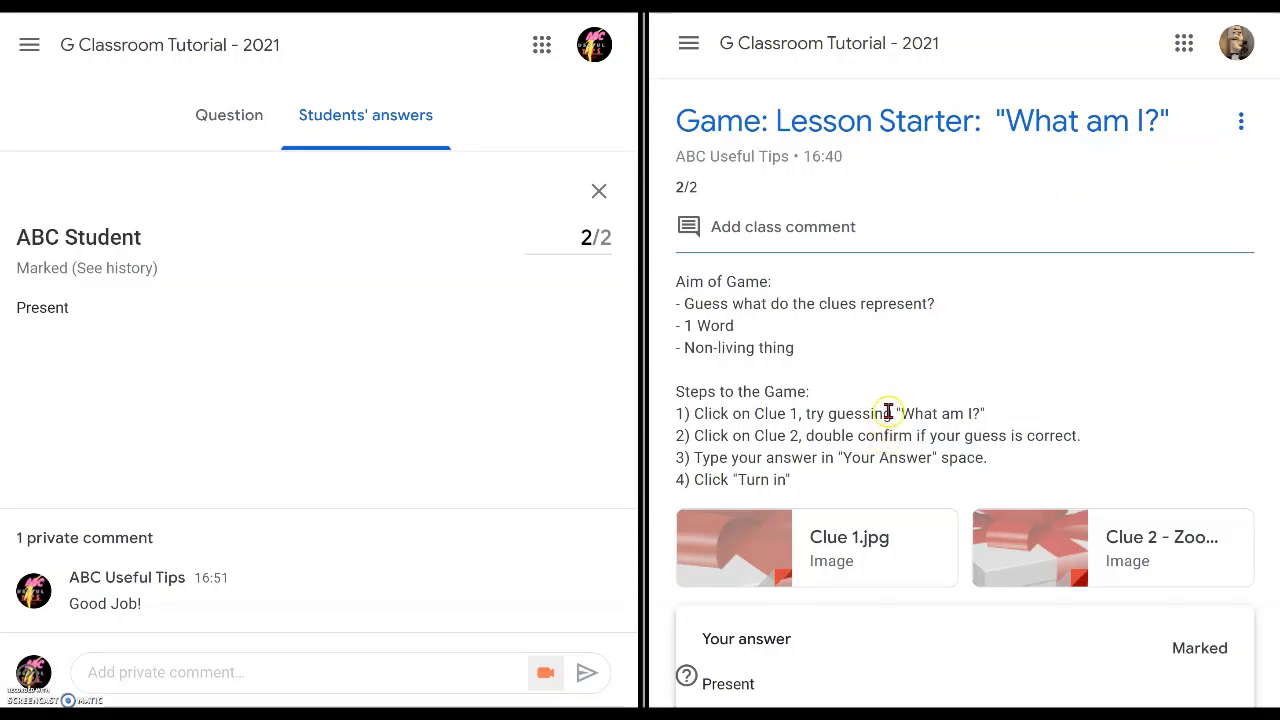
scroll(884, 430, "down", 2)
scroll(828, 440, "down", 1)
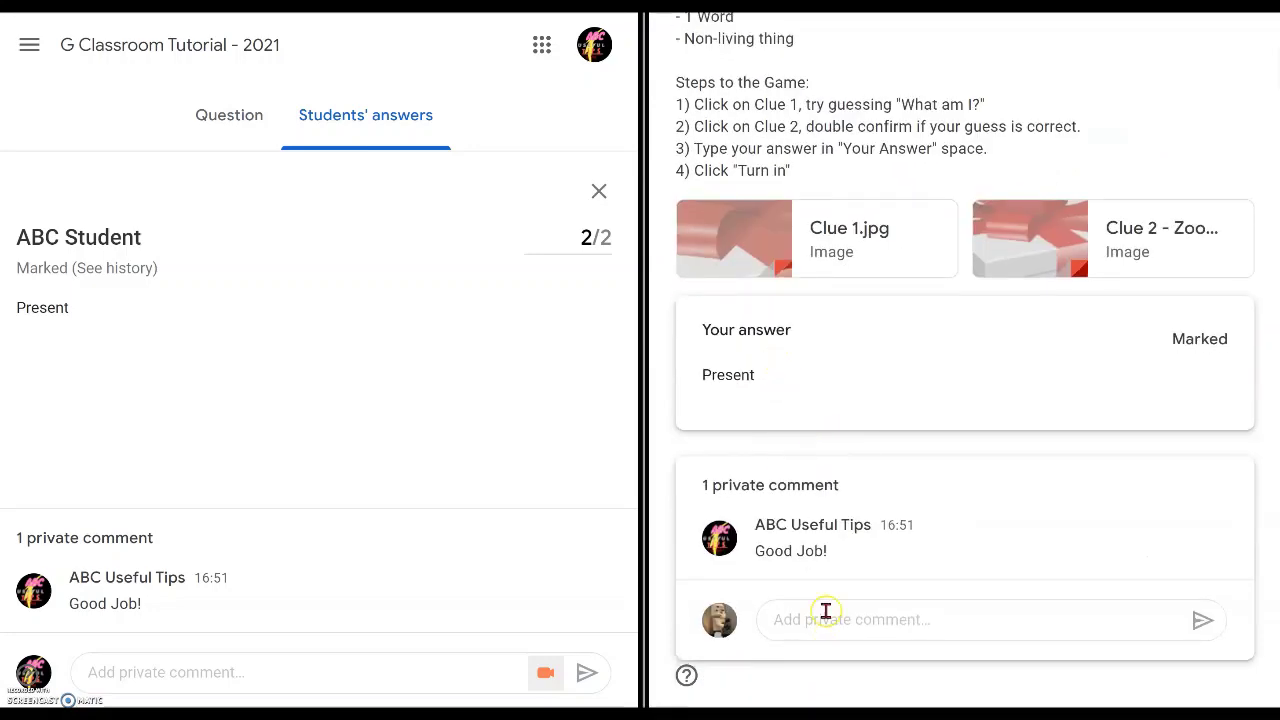
scroll(981, 524, "up", 4)
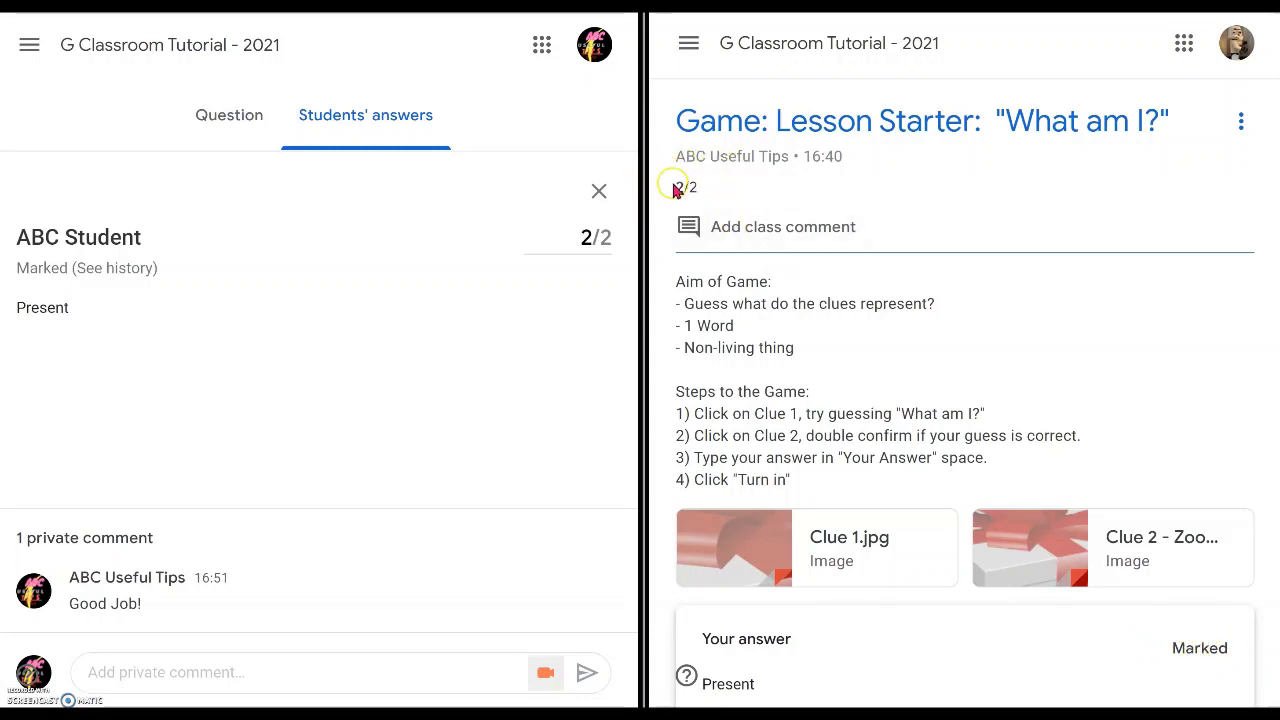
scroll(780, 300, "down", 3)
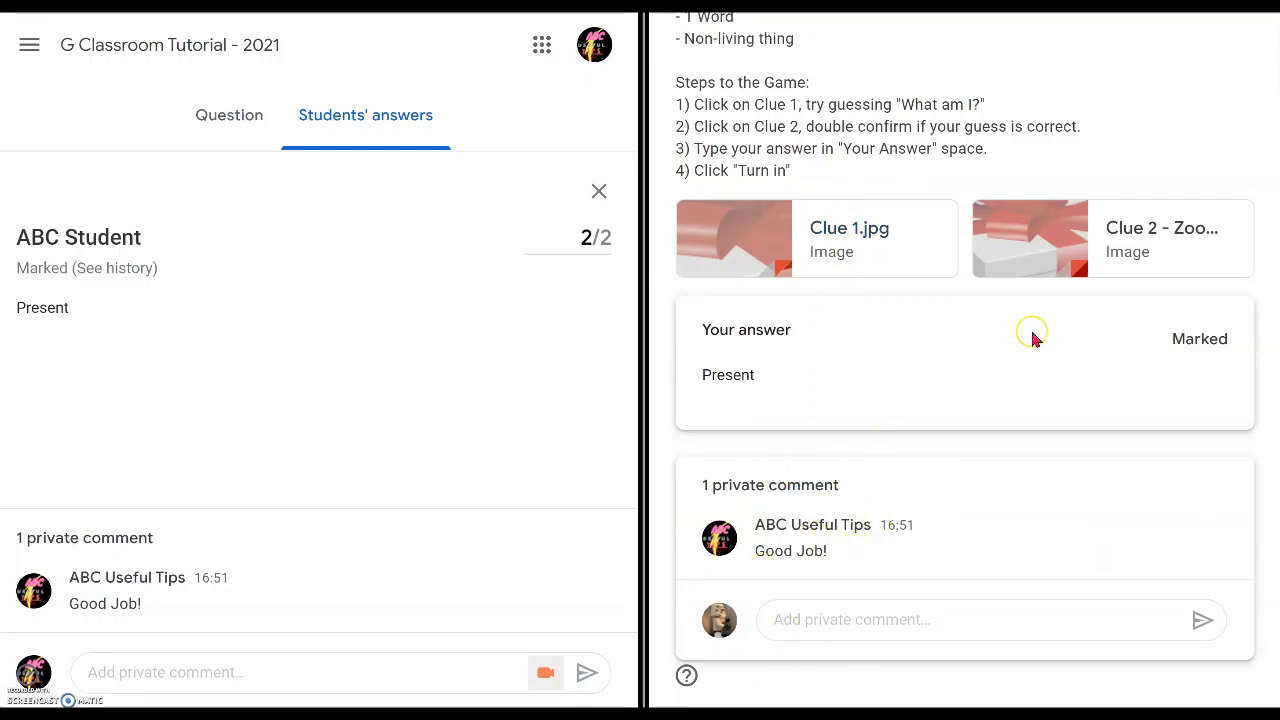
scroll(1008, 333, "up", 3)
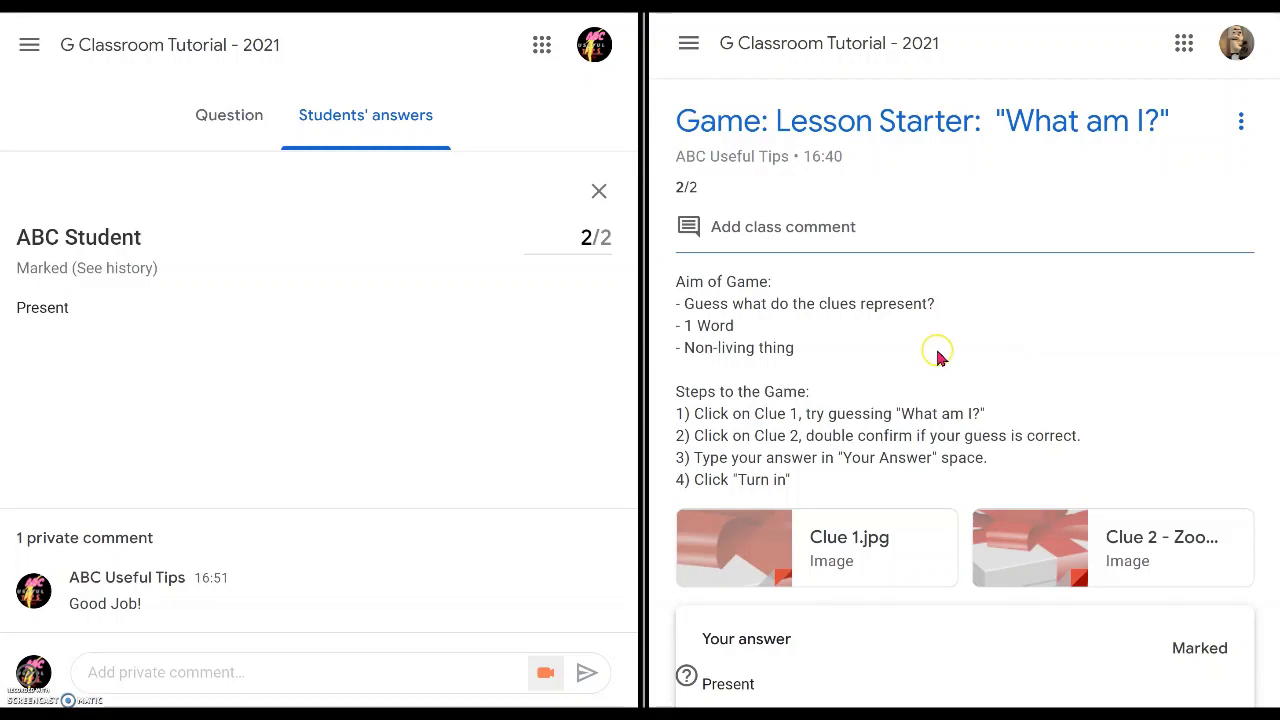
scroll(937, 349, "down", 3)
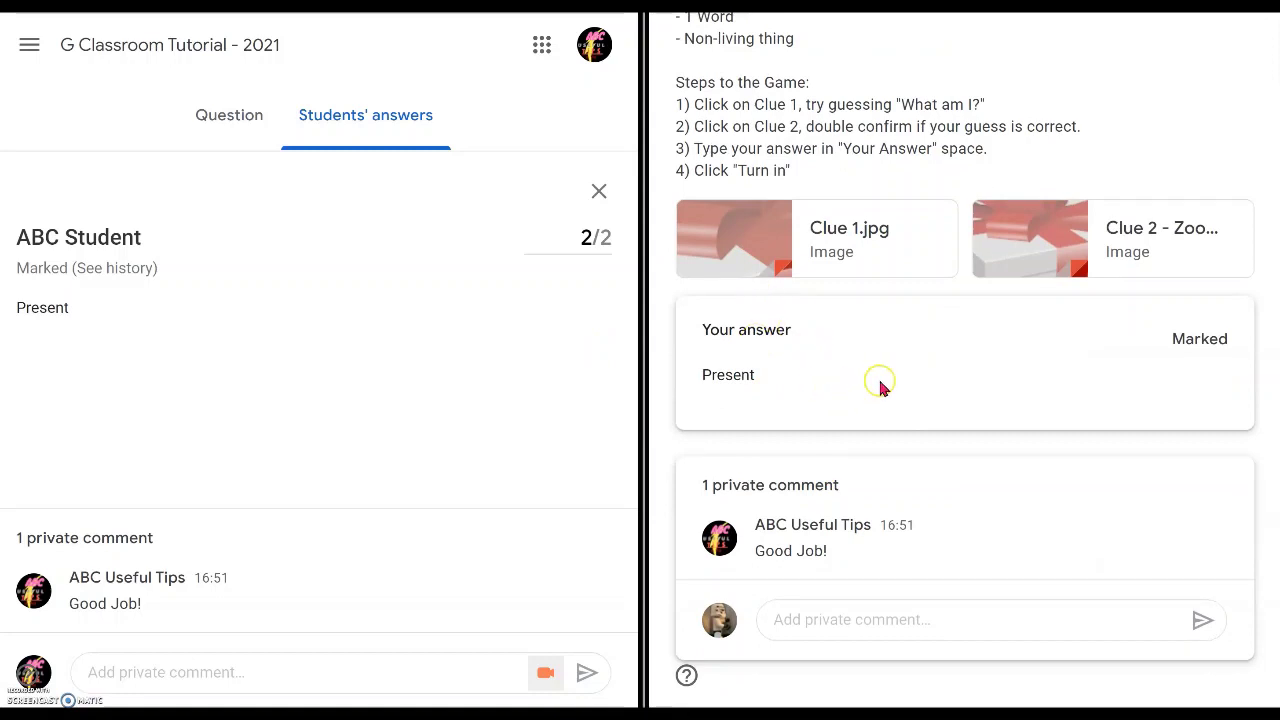
scroll(880, 386, "up", 3)
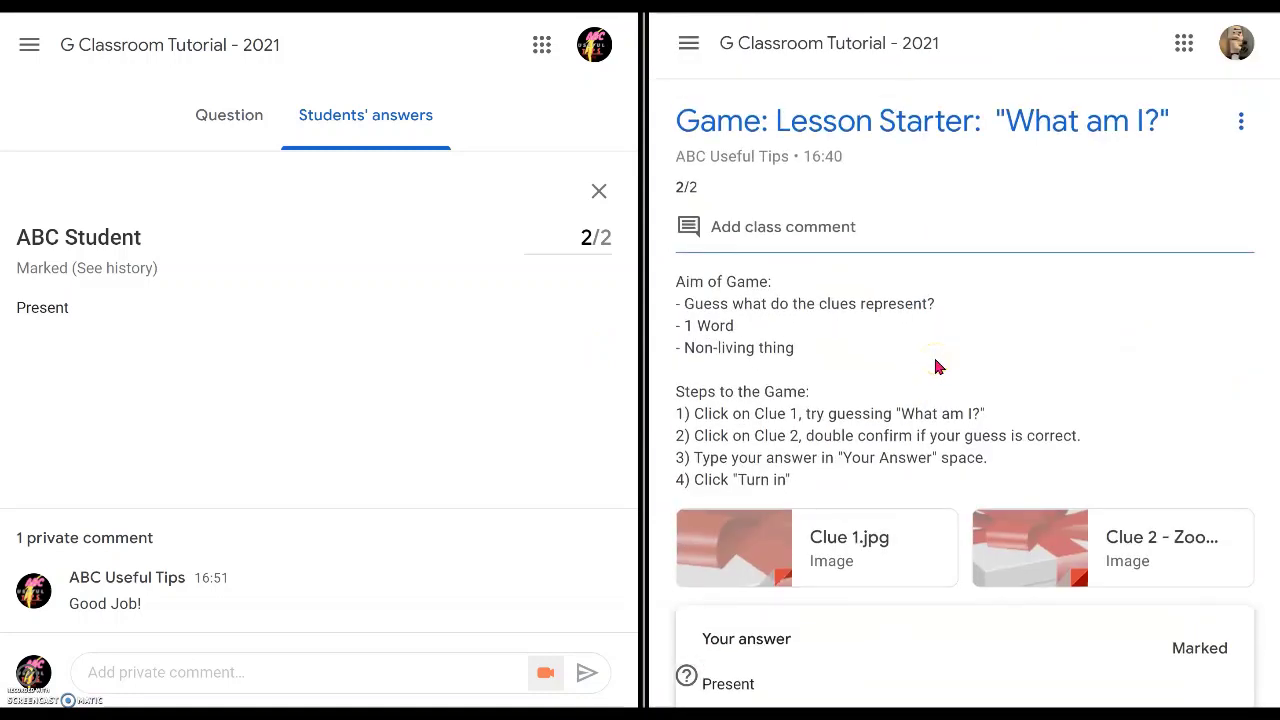